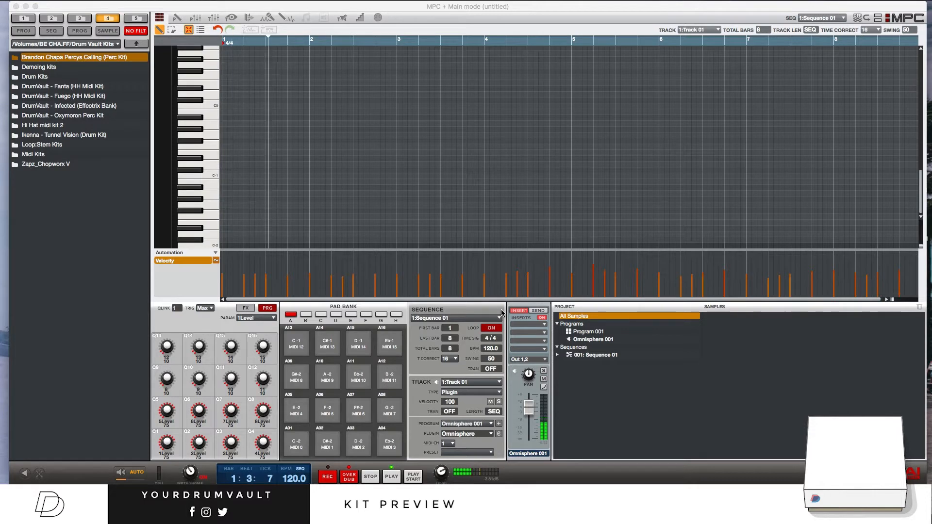
Step: Raise the short melody note on beat 2 of bar 4 to the pitch of the note on beat 4
click(349, 481)
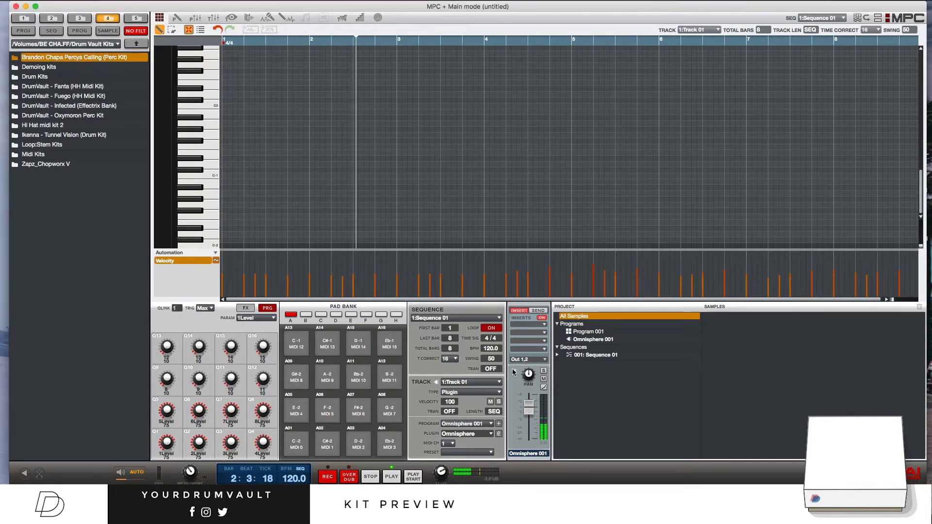
scroll(571, 165, up, 10)
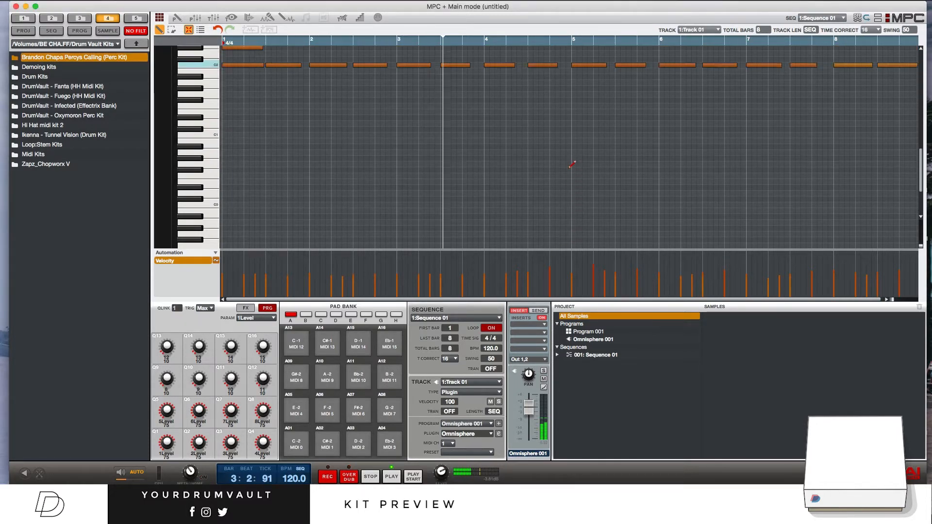
scroll(571, 165, up, 8)
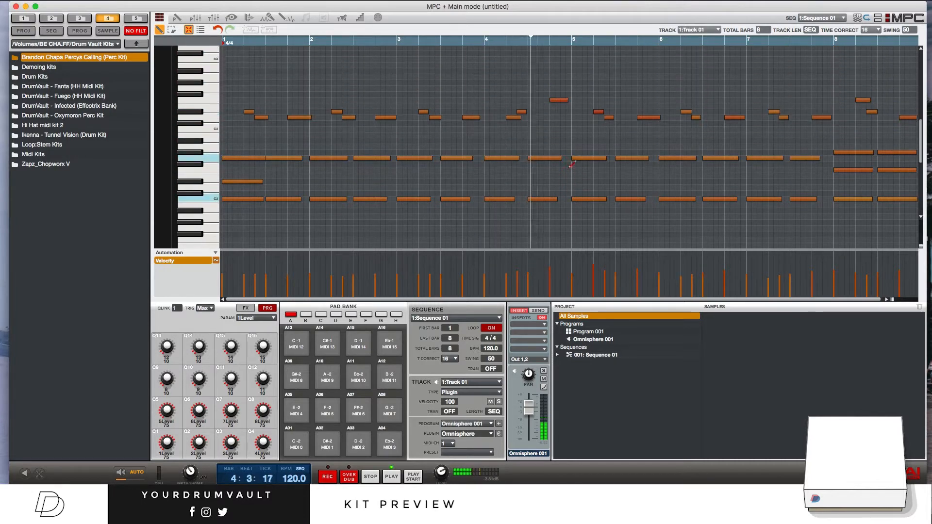
scroll(570, 164, up, 1)
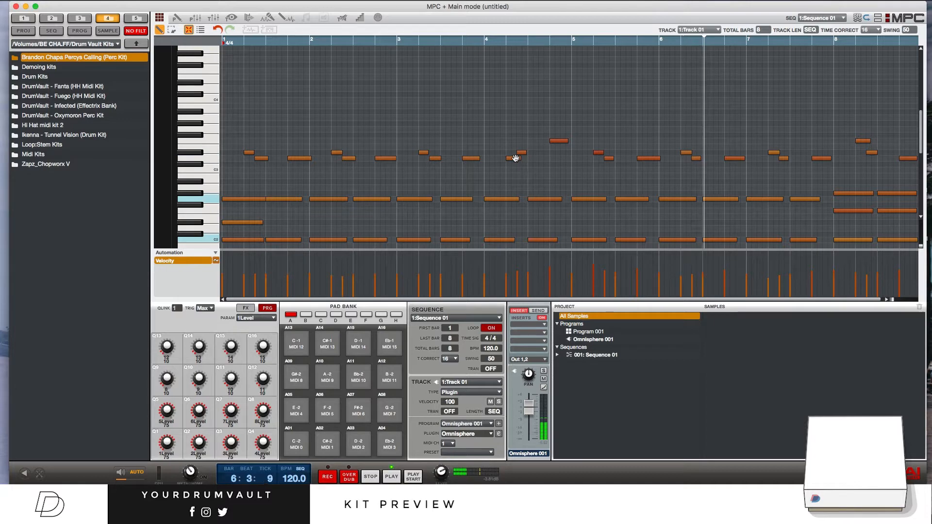
drag(515, 158, 515, 141)
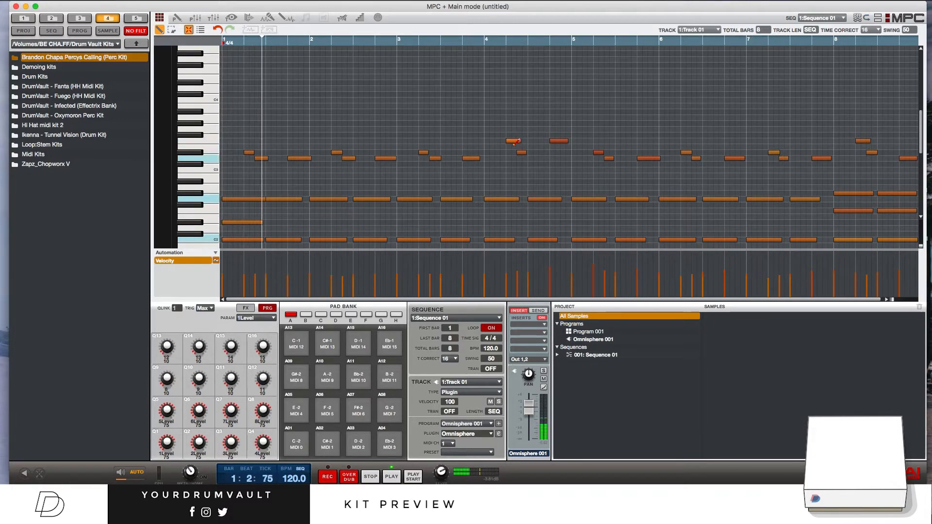
Step: Delete the lone note between the two repeating low note rows at the start of bar 1
double_click(257, 222)
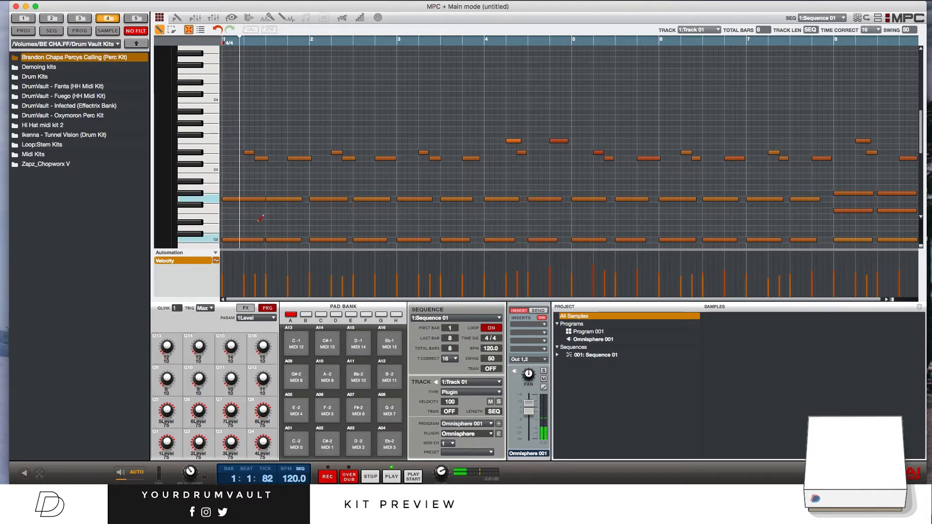
scroll(407, 214, down, 4)
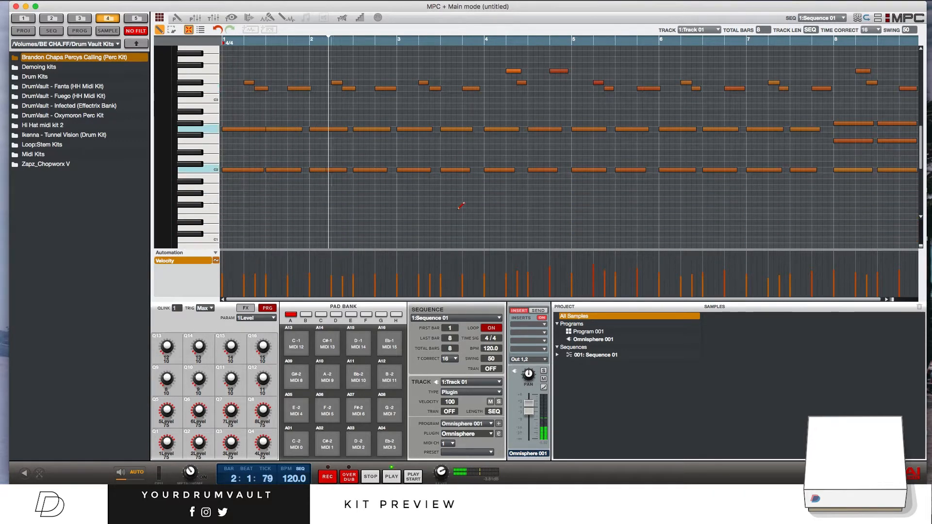
scroll(461, 205, down, 2)
scroll(461, 206, up, 2)
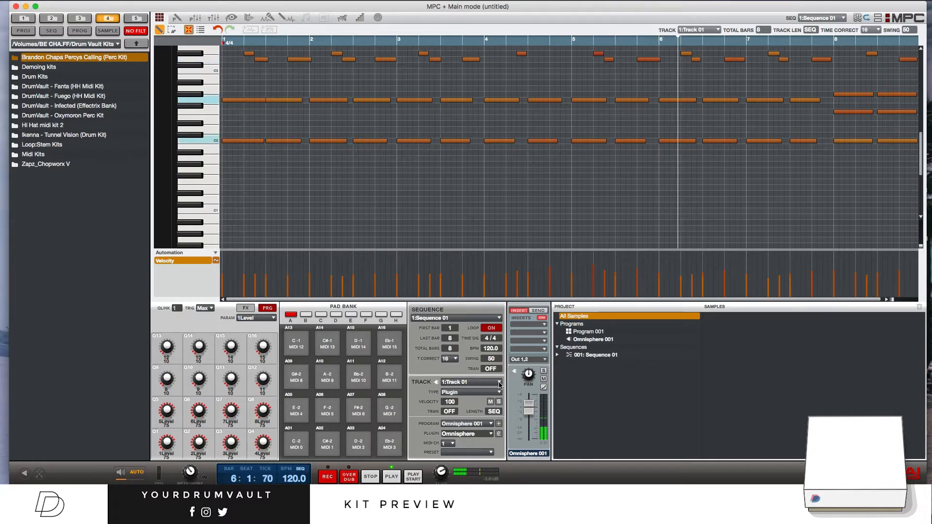
Step: Start Track 02 with a new plugin program, load Omnisphere from the favourites and open its editor
click(499, 384)
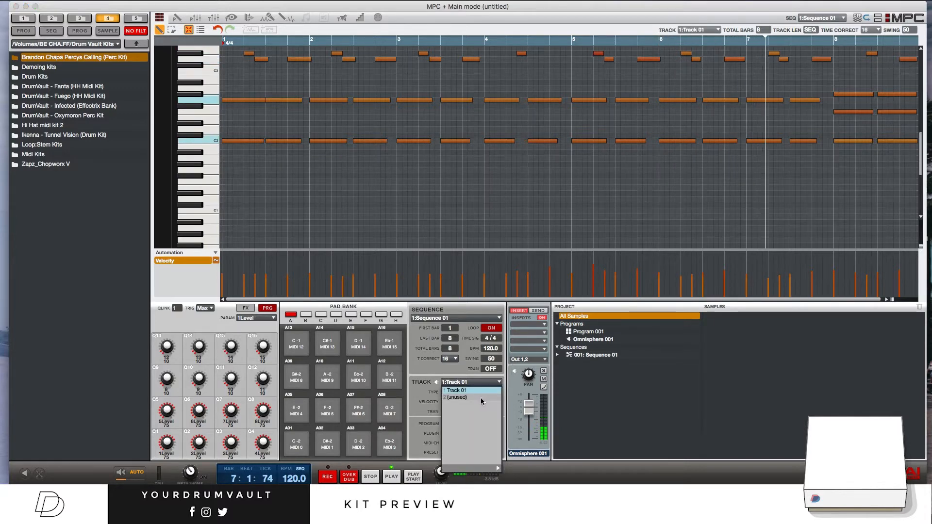
click(481, 397)
click(499, 423)
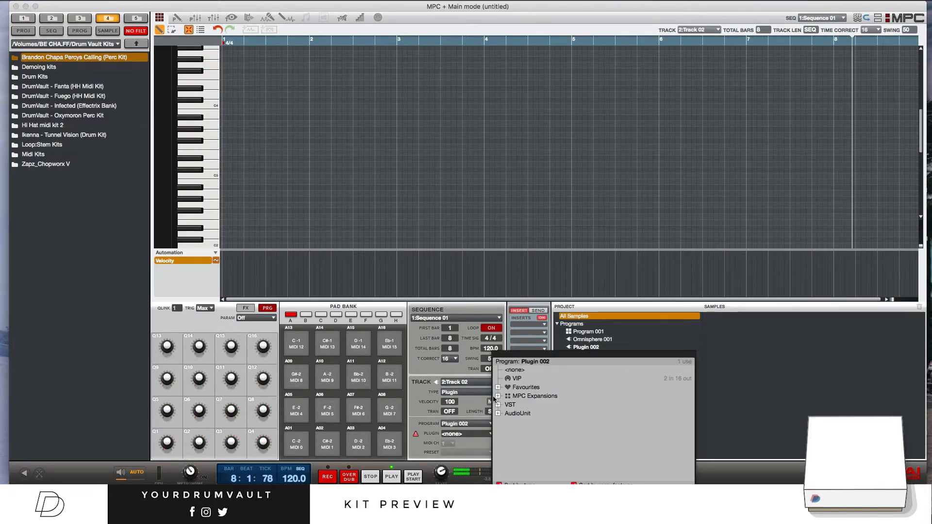
click(497, 387)
double_click(552, 453)
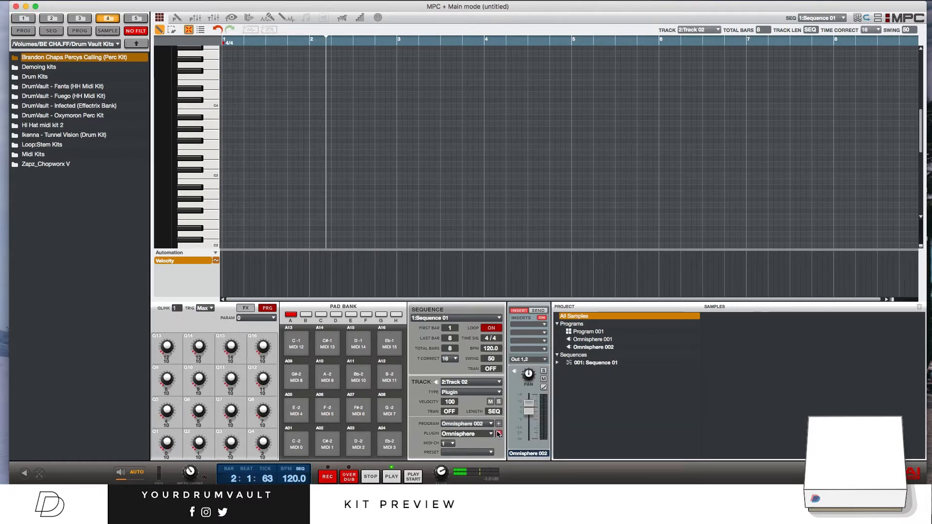
click(498, 433)
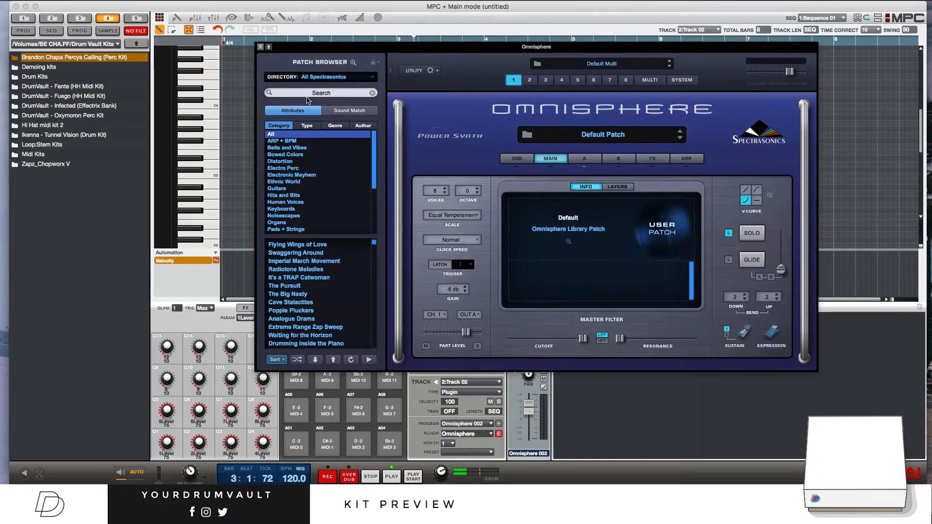
Step: Set the patch browser directory to the user bank DrumVault - The Forest (Omnisphere Bank)
click(326, 78)
mouse_move(340, 151)
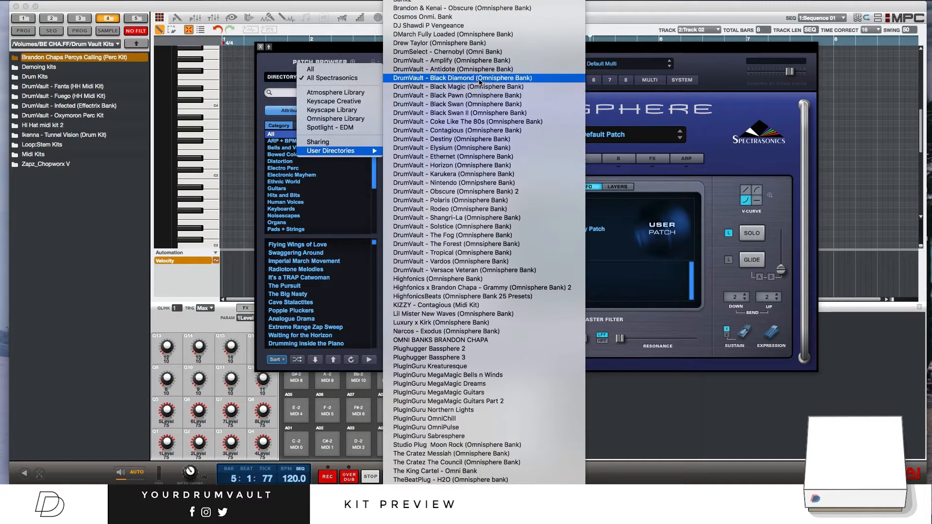
click(511, 244)
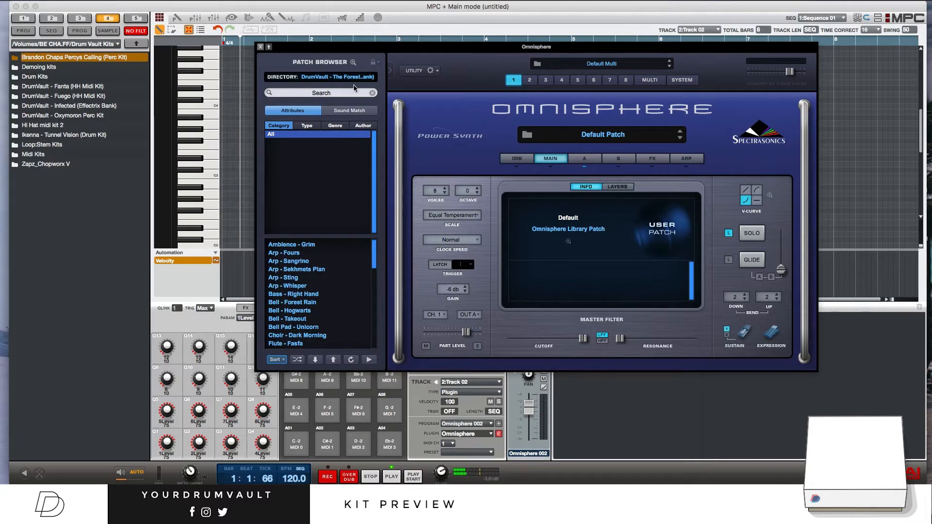
Step: Load the Pad - Dreamy patch from the DrumVault - The Fog (Omnisphere Bank) directory and close the plugin editor
click(340, 77)
mouse_move(349, 78)
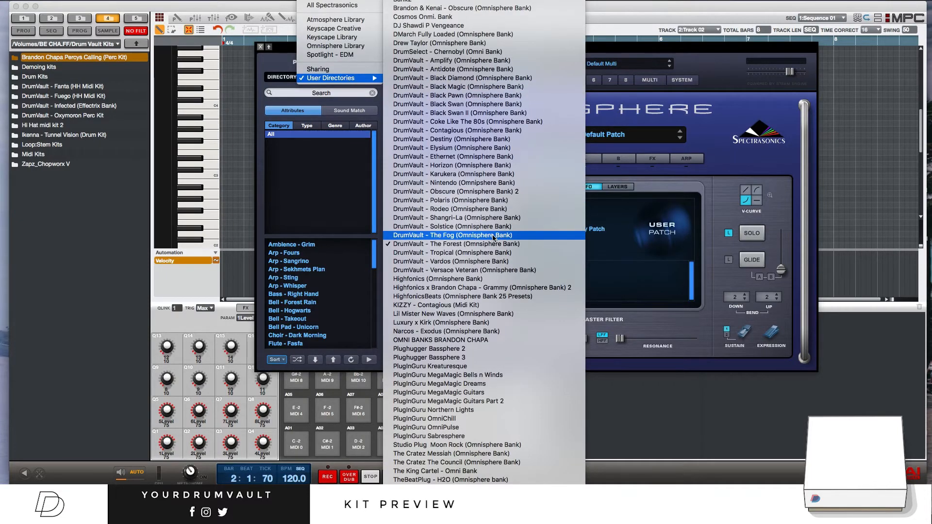
click(464, 234)
drag(372, 248, 374, 263)
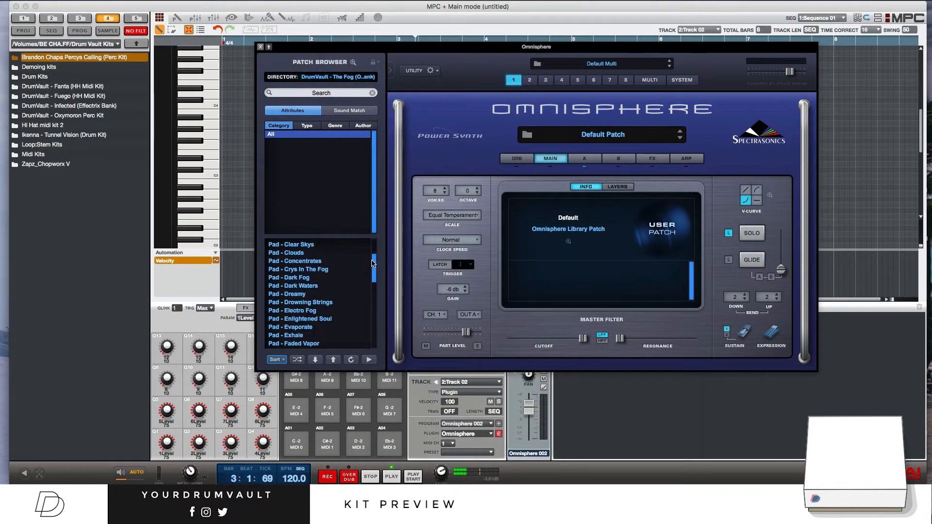
click(317, 294)
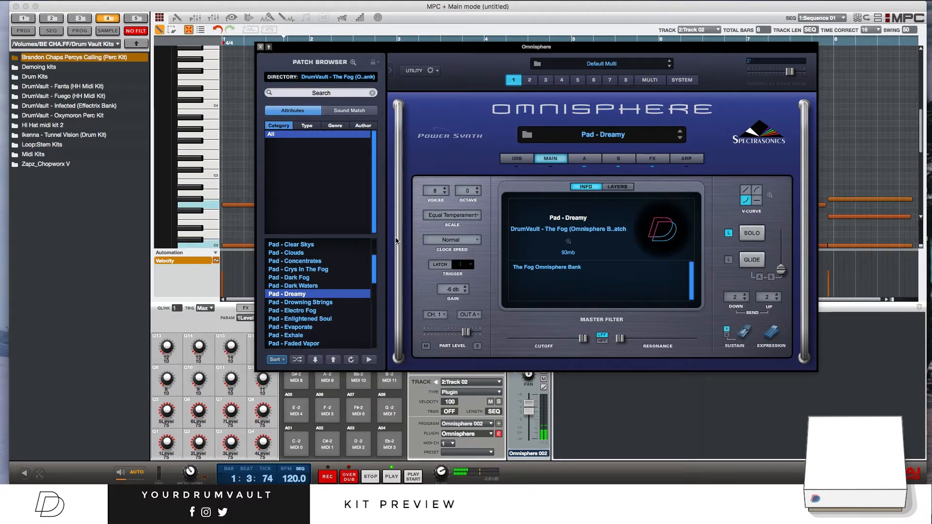
click(259, 47)
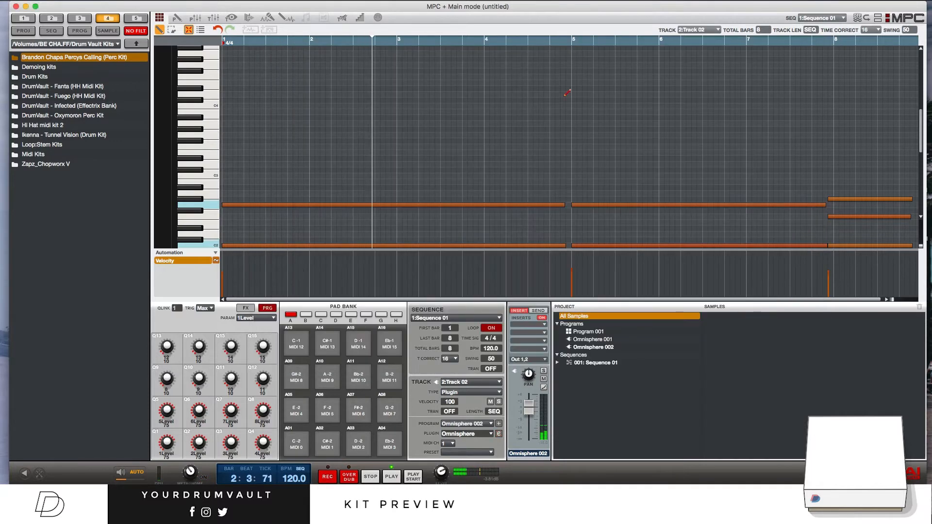
Step: Shift the final chord's three notes to start on bar 8, undoing the stray note move
drag(848, 199, 858, 228)
key(super+z)
scroll(852, 228, down, 1)
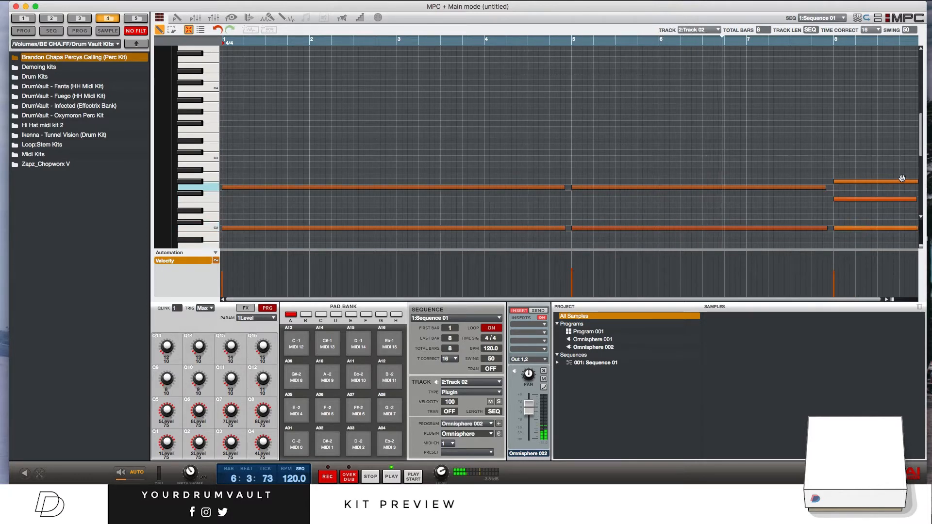
scroll(921, 154, down, 4)
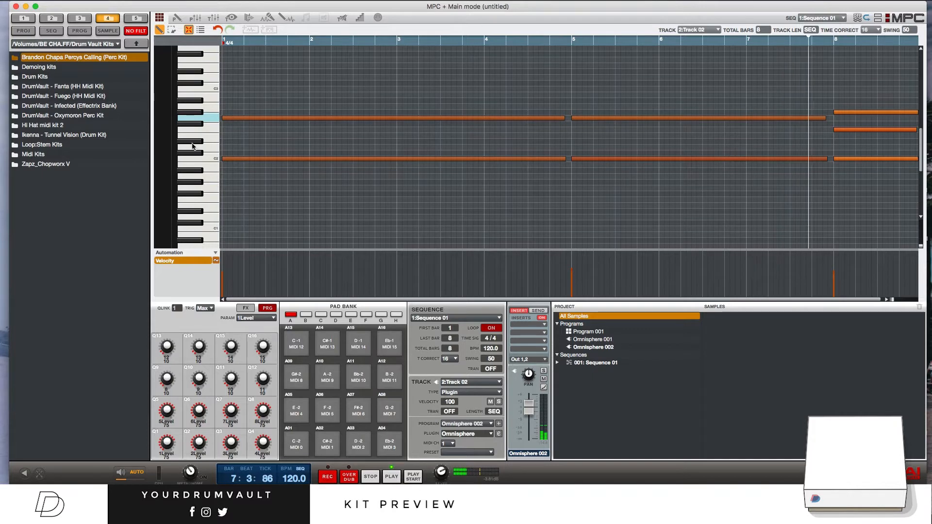
Step: Switch the note editor to the selection tool and slightly lower the Omnisphere 002 volume fader
click(172, 31)
scroll(258, 191, down, 2)
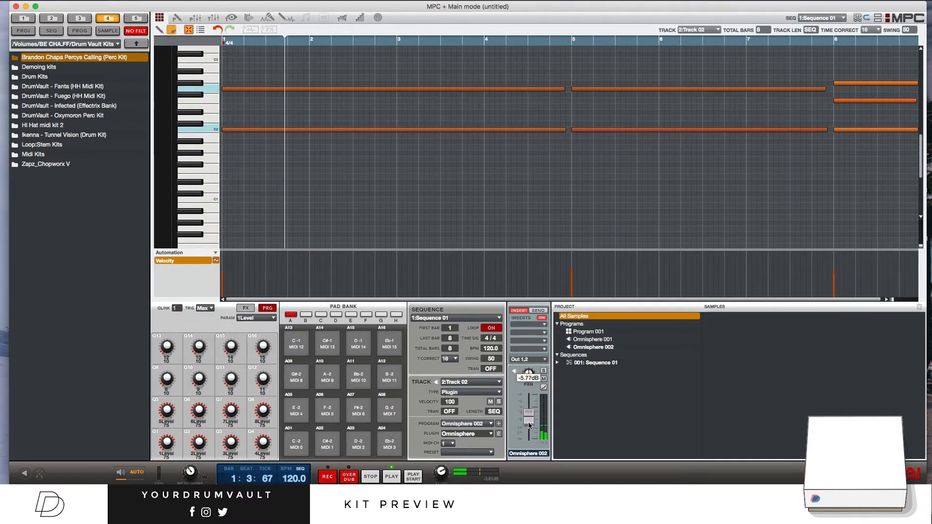
mouse_move(528, 408)
mouse_down()
mouse_move(532, 424)
mouse_move(529, 416)
mouse_up()
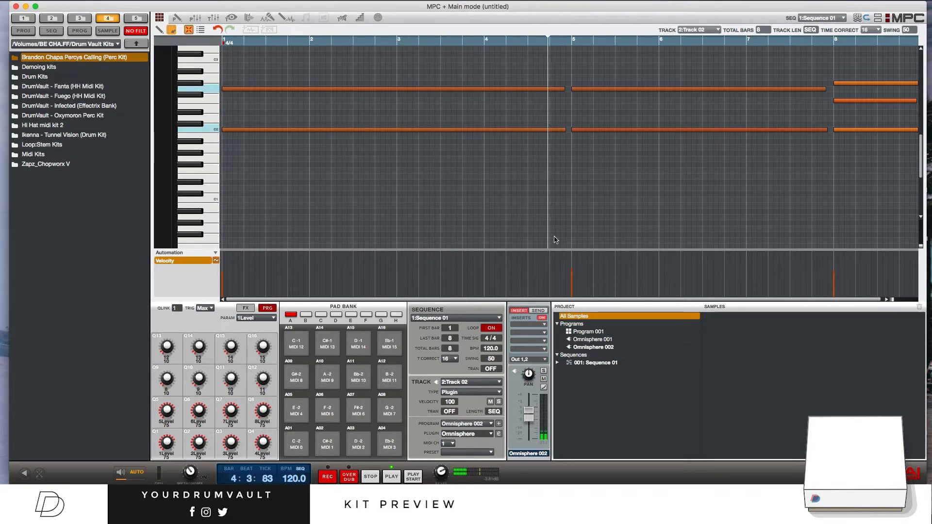
scroll(669, 183, up, 1)
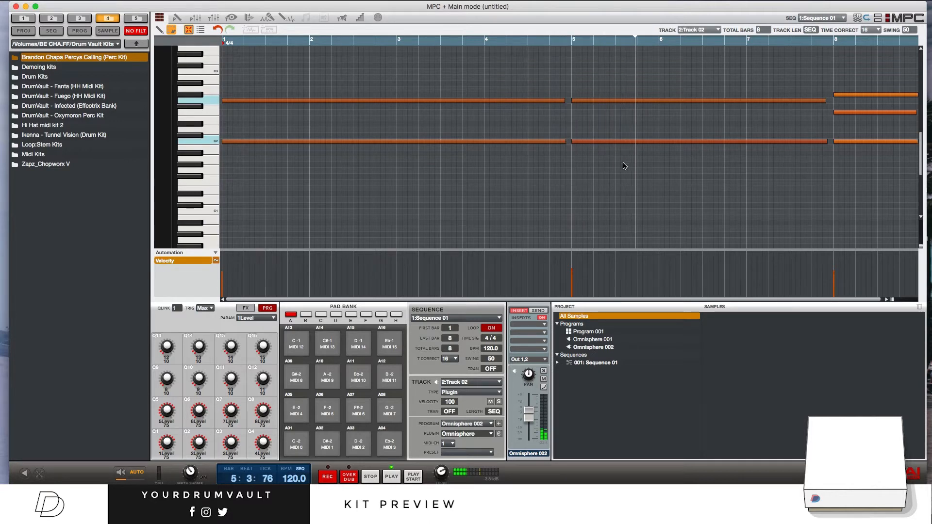
Step: Start the unused third track and set its type to Drum
click(498, 382)
click(461, 404)
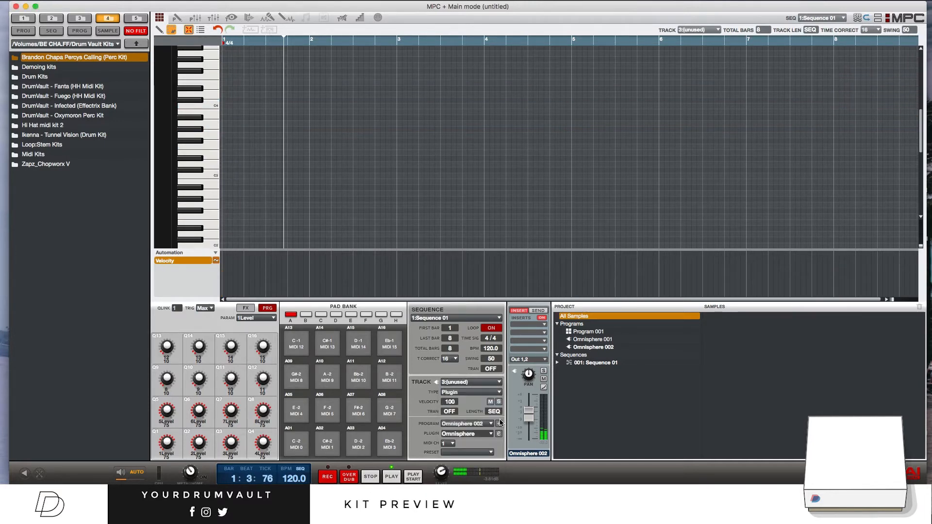
click(497, 392)
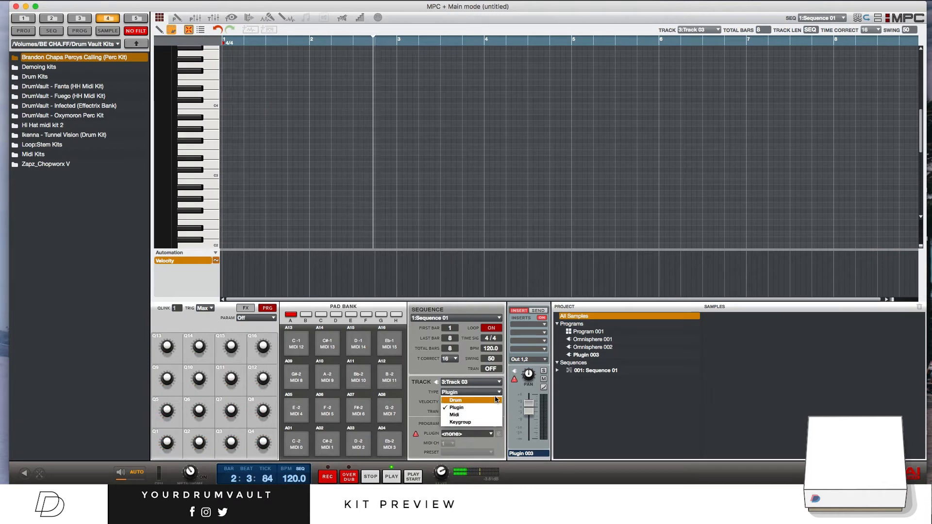
click(495, 400)
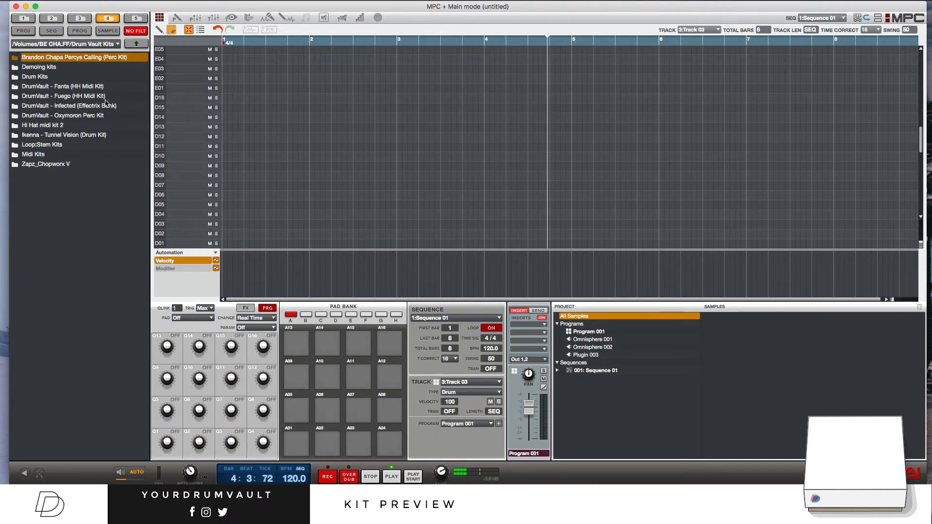
Step: Load (HH) 416.wav from the HH folder of the DrumVault - Blem drum kit onto pad A02
double_click(36, 76)
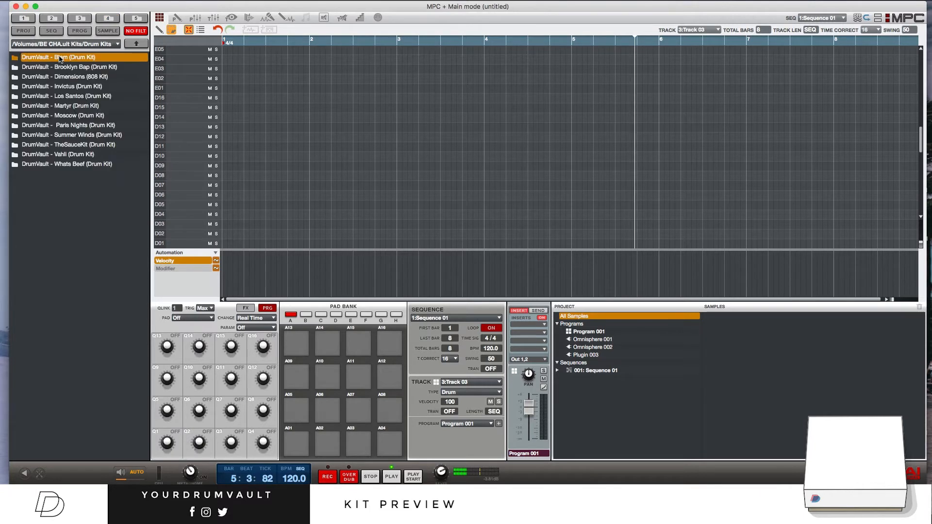
double_click(60, 58)
double_click(70, 96)
drag(73, 58, 323, 438)
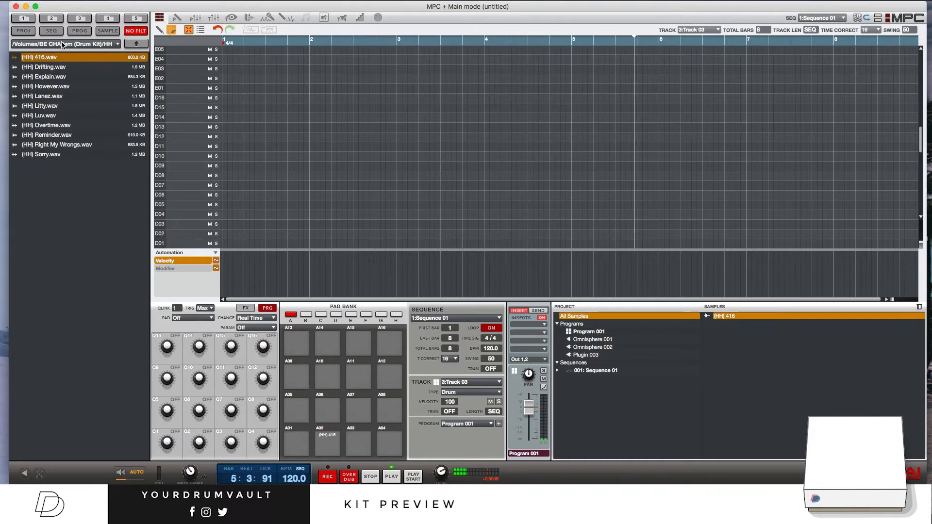
Step: Preview other hi-hat samples in the folder and replace the sample on pad A02 with (HH) However.wav
click(57, 68)
click(68, 77)
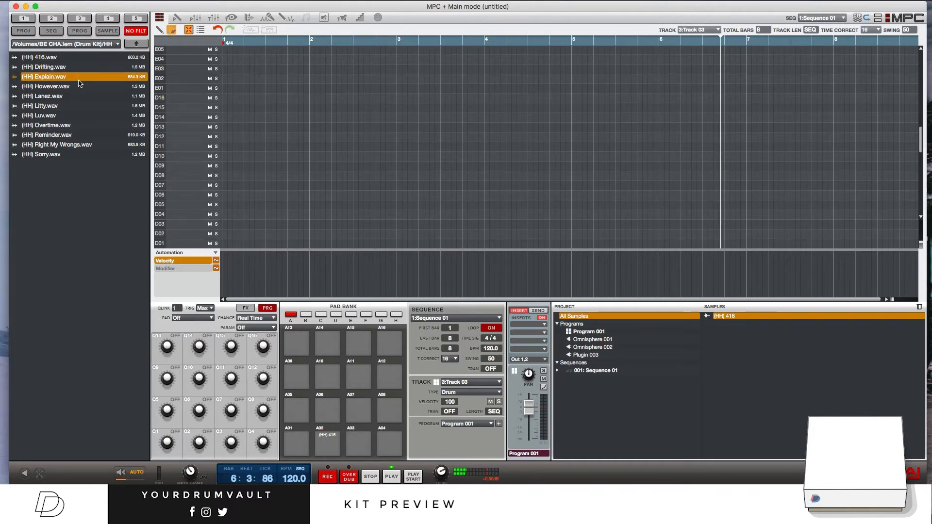
click(79, 86)
drag(78, 87, 333, 449)
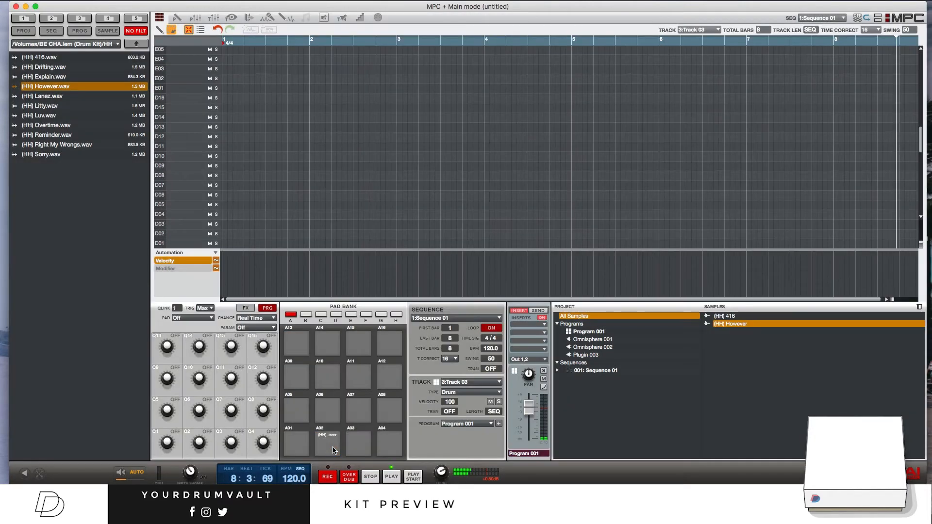
Step: Record a hi-hat pattern with pad A02 over the first four bars of Track 03, with time correct at 8
click(333, 450)
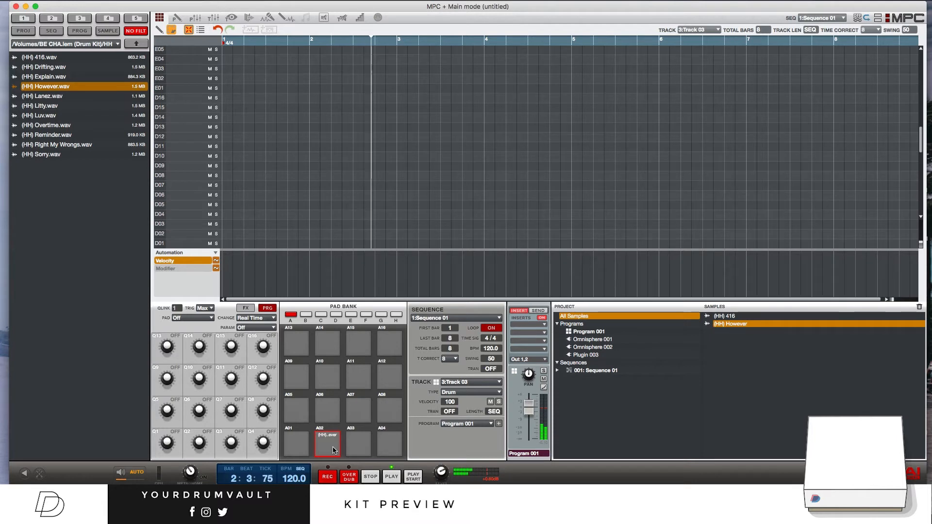
key(space)
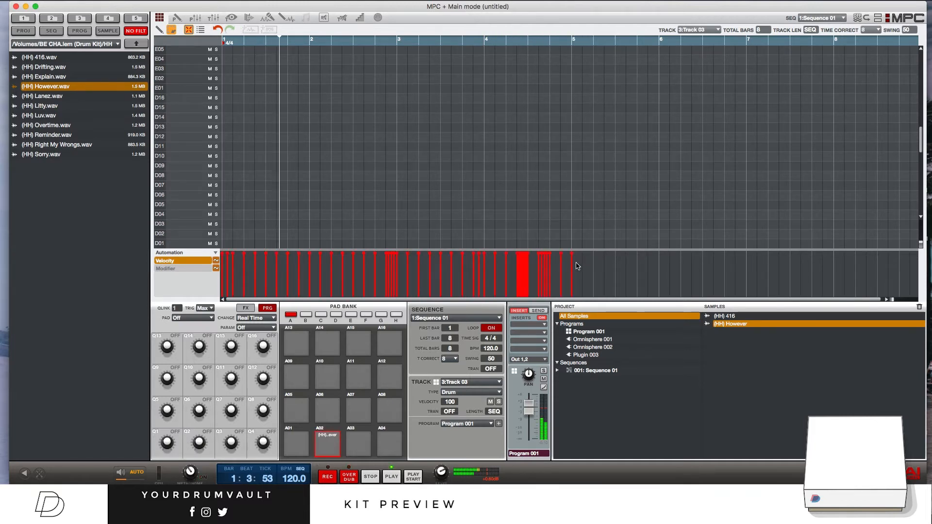
Step: Remove the stray hi-hat note at the start of bar 5 and thin out the rapid hits late in bar 4
drag(920, 151, 918, 216)
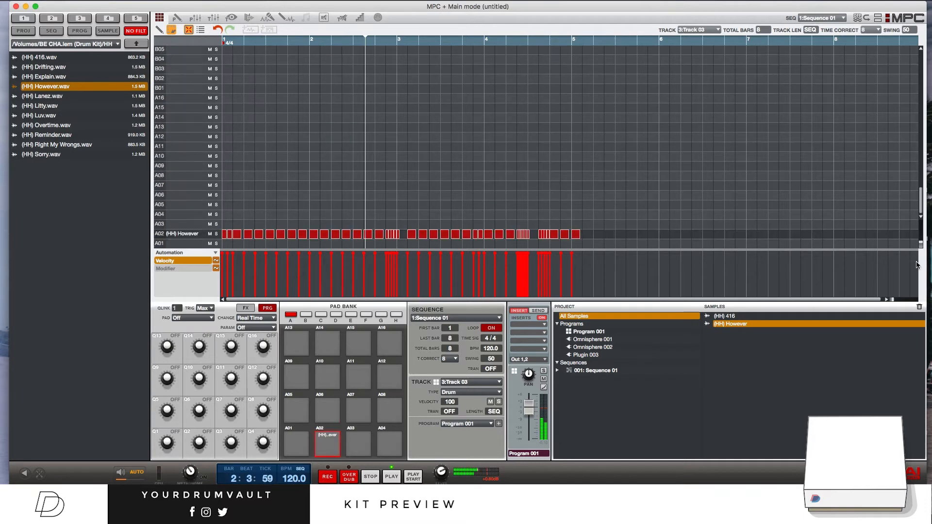
click(582, 235)
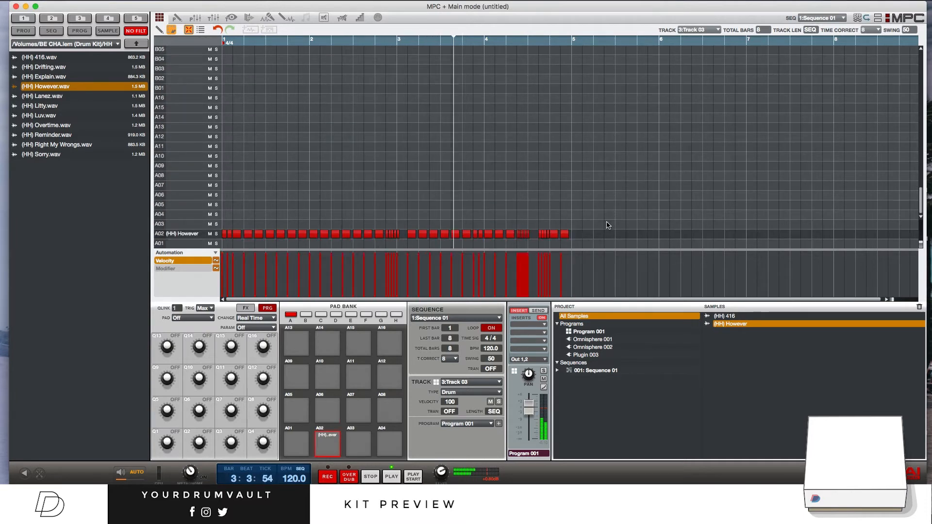
drag(601, 229, 512, 246)
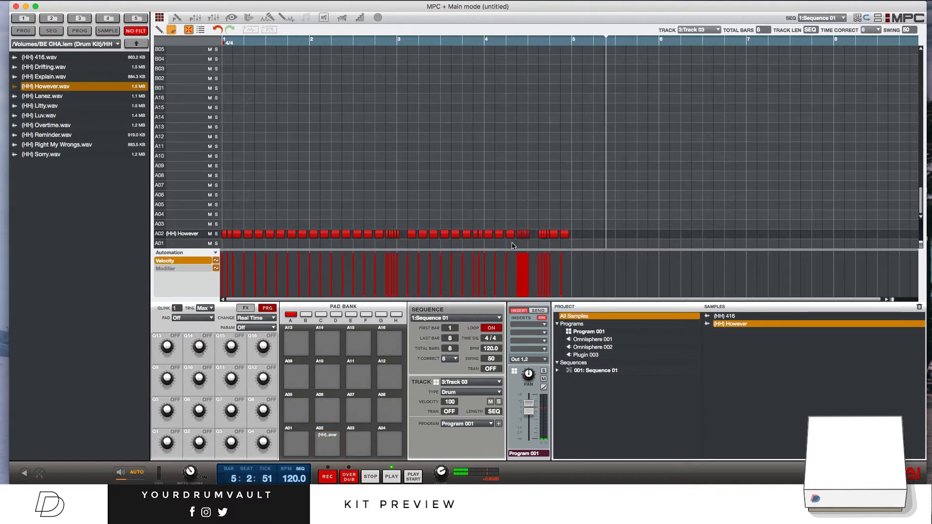
double_click(542, 235)
key(space)
double_click(548, 235)
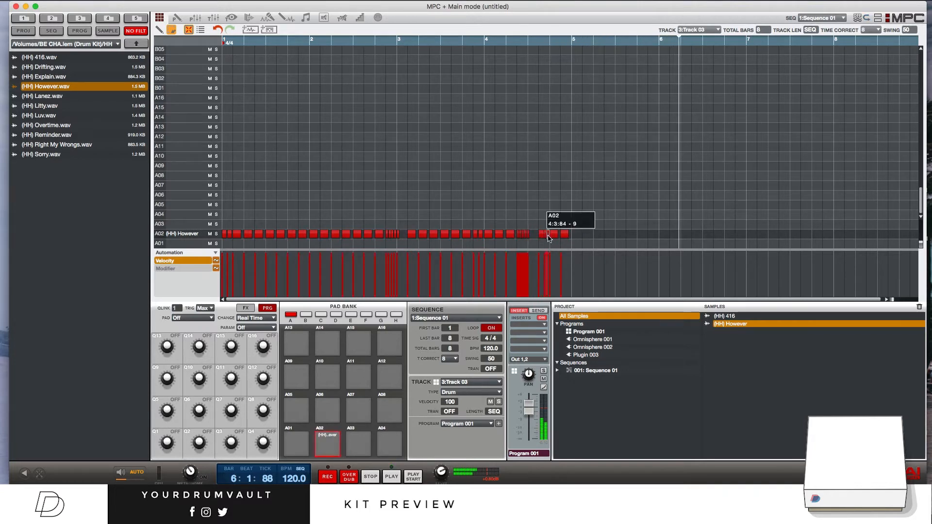
key(space)
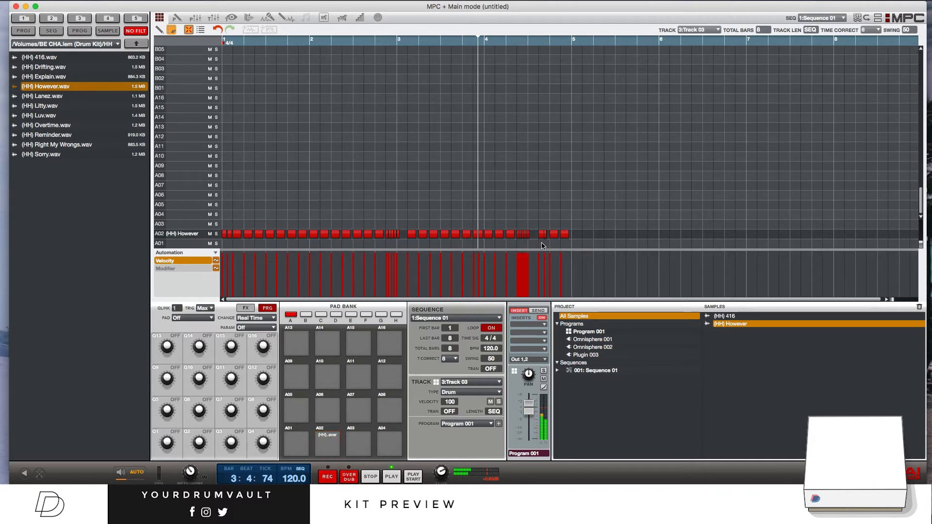
key(space)
Step: Replace all hi-hat notes on pad A02 with a newly recorded four-bar pattern and copy it into bars 5 to 8
drag(604, 228, 123, 274)
key(Delete)
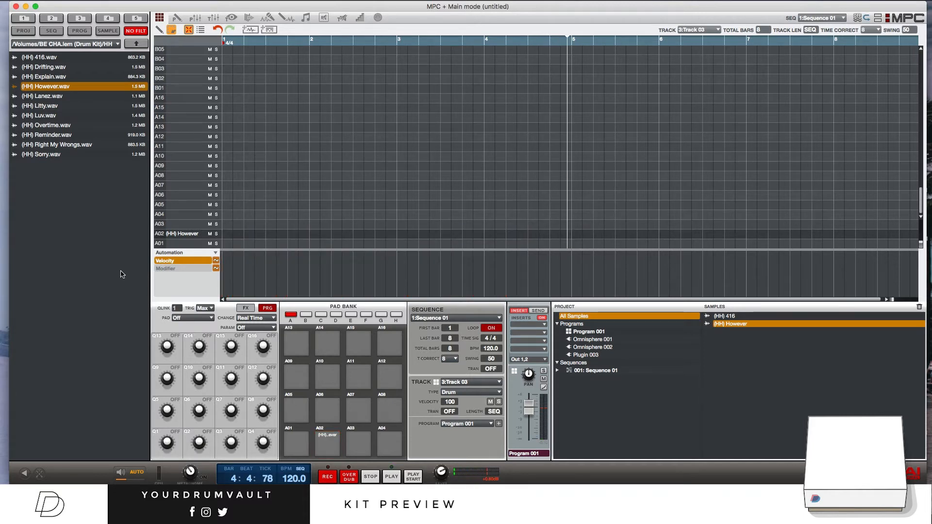
key(shift+space)
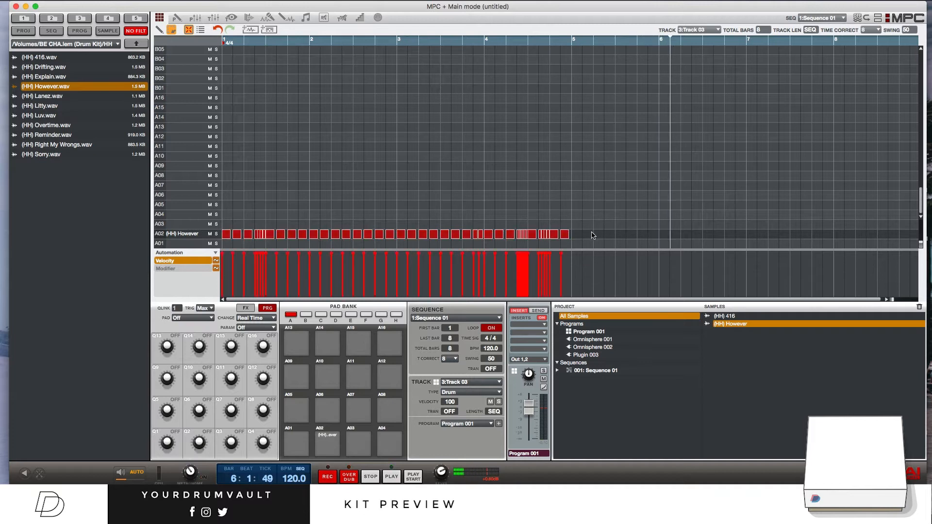
drag(226, 234, 576, 234)
key(space)
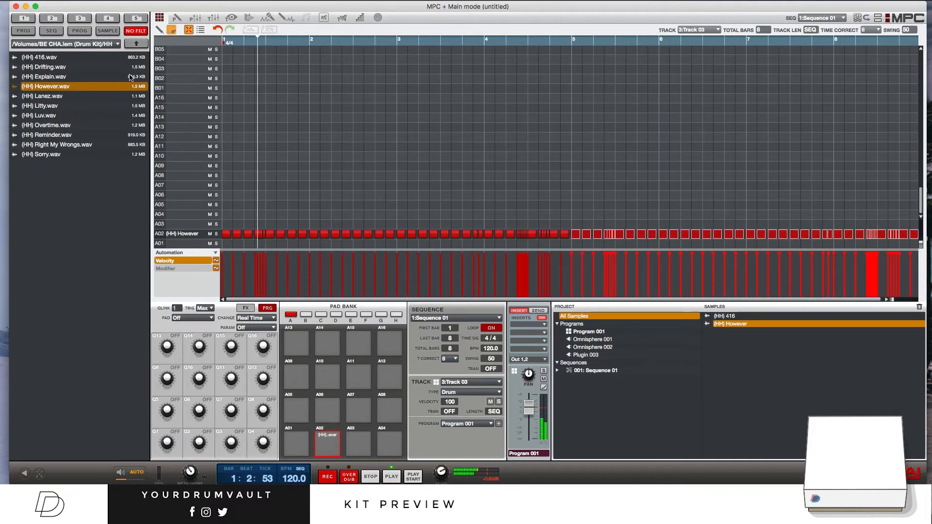
Step: Load (Clap) Selfless.wav from the kit's Claps folder onto pad A04
click(136, 46)
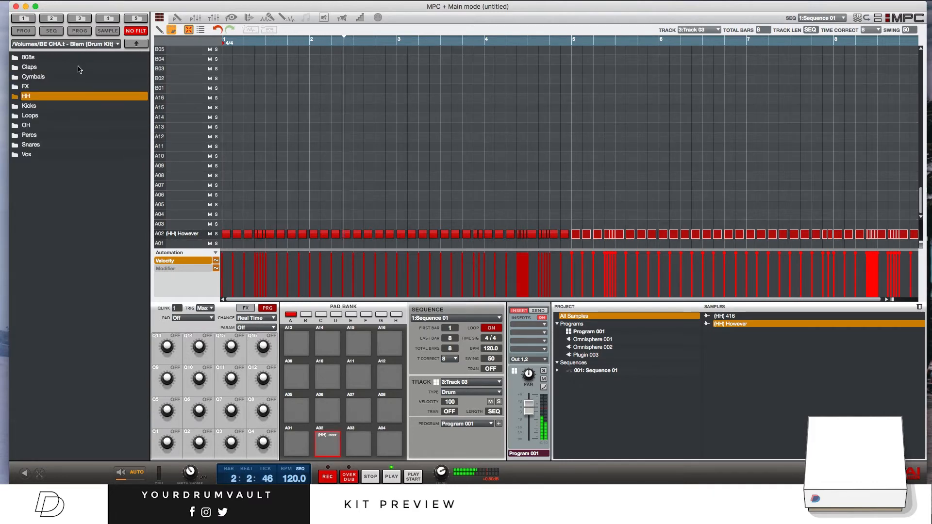
double_click(79, 67)
drag(80, 105, 275, 207)
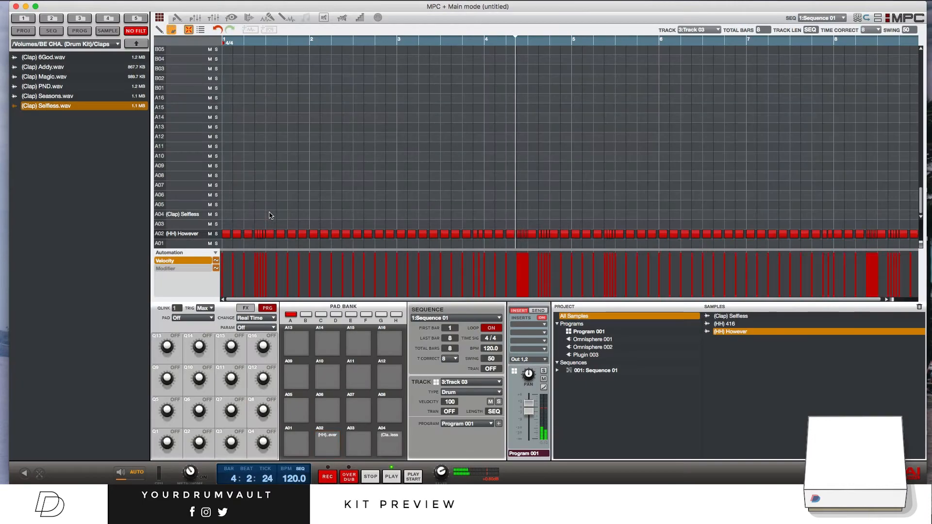
Step: Place a clap on beat 3 of all eight bars in the A04 row, with time correct set to 32
click(335, 216)
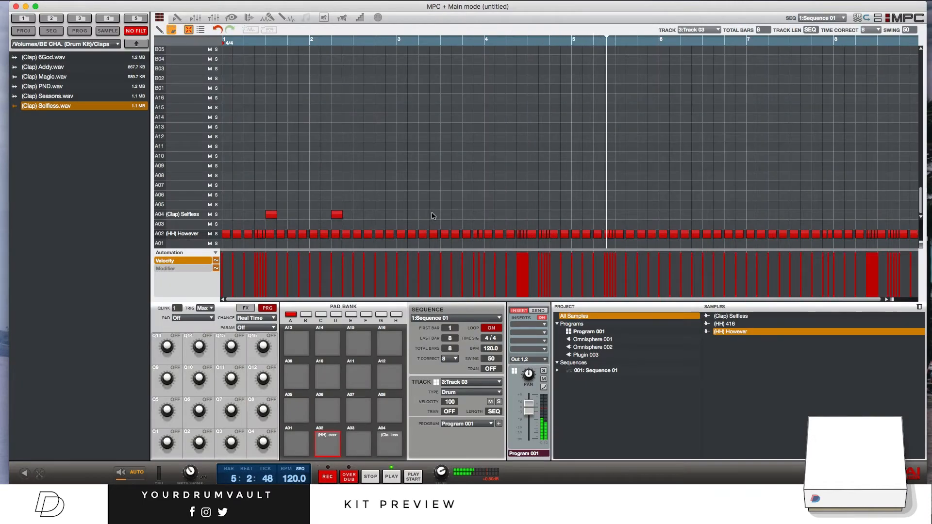
click(446, 215)
click(533, 215)
click(620, 215)
click(708, 215)
click(795, 215)
click(882, 215)
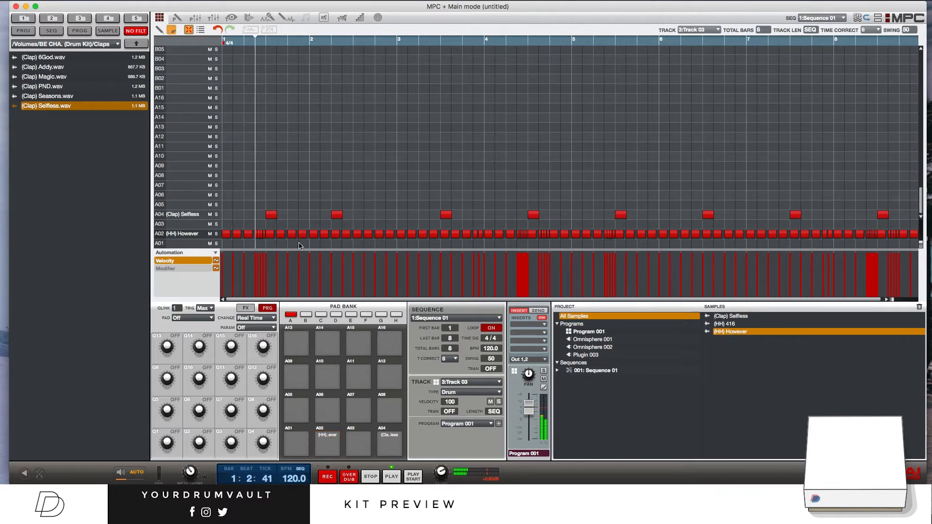
click(135, 45)
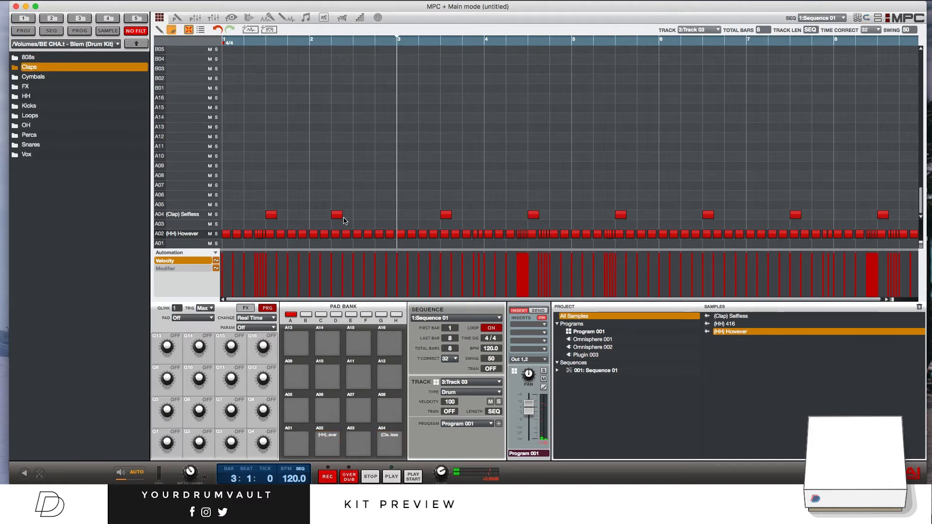
drag(336, 214, 358, 215)
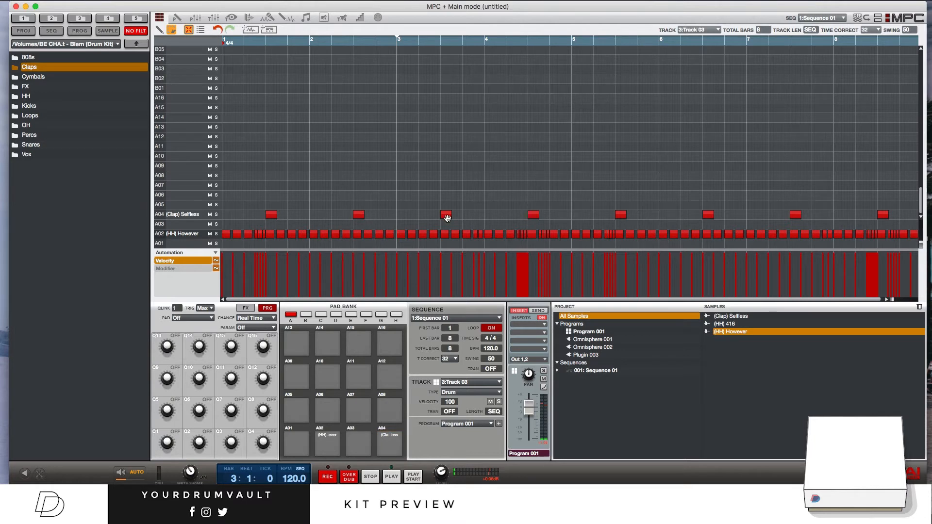
key(space)
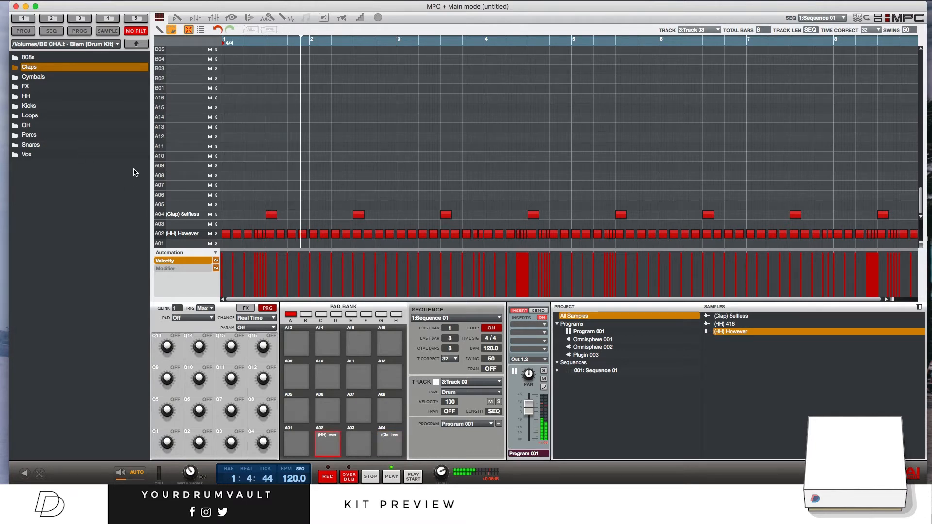
Step: Load (OH) Dont.wav from the OH folder onto pad A07 and place its first hit on beat 2 of bar 1
double_click(73, 125)
click(82, 68)
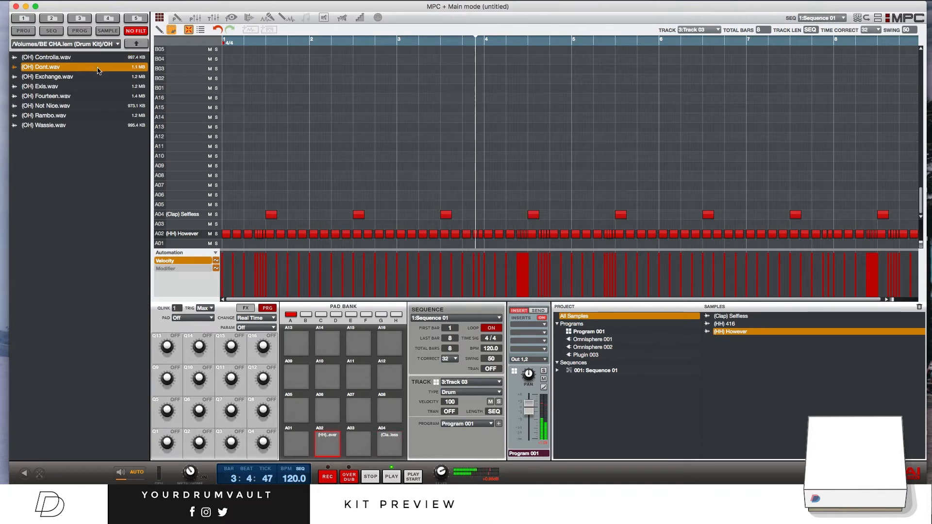
drag(94, 69, 245, 187)
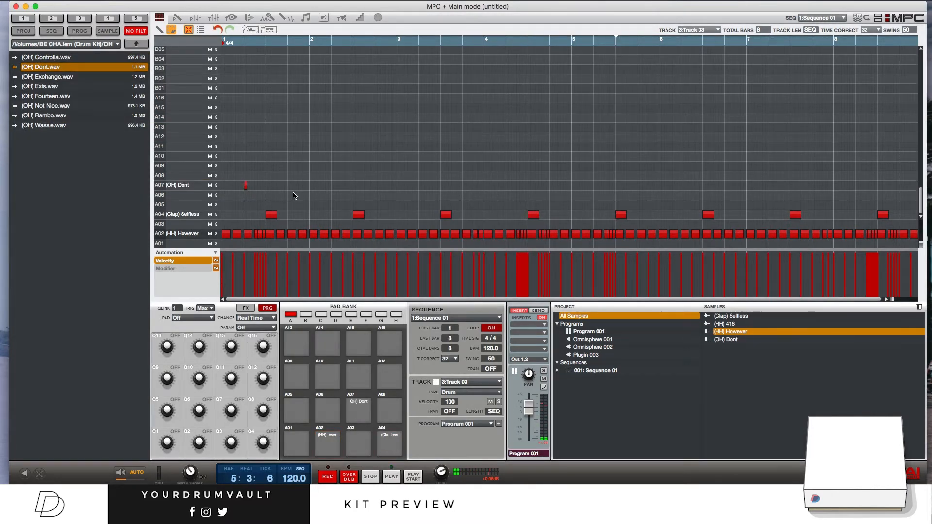
Step: Complete the A07 open-hat row with hits on beats 2 and 4 of every bar through bar 8
key(space)
click(310, 185)
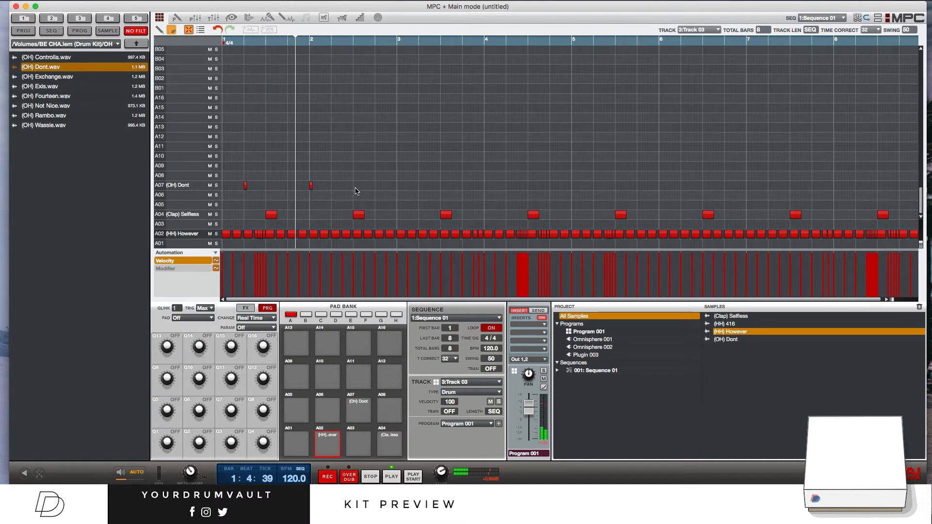
click(288, 185)
key(space)
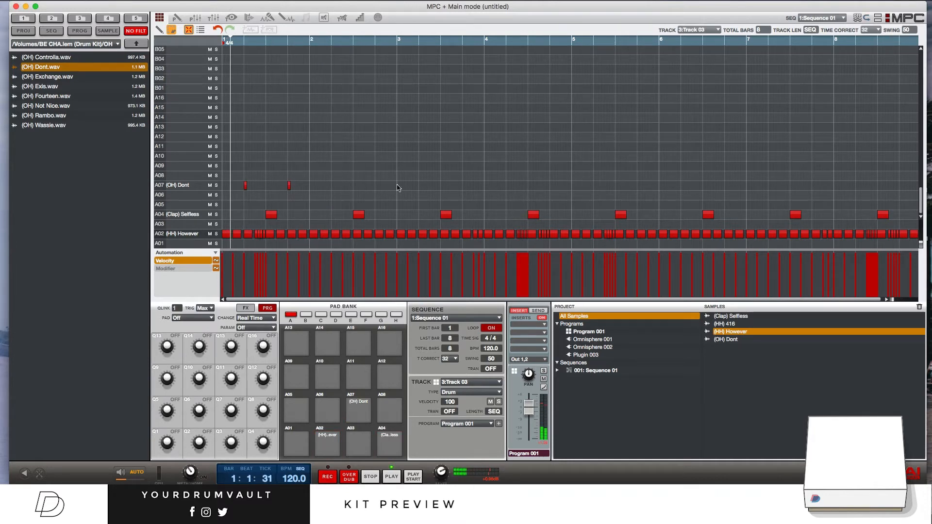
click(354, 186)
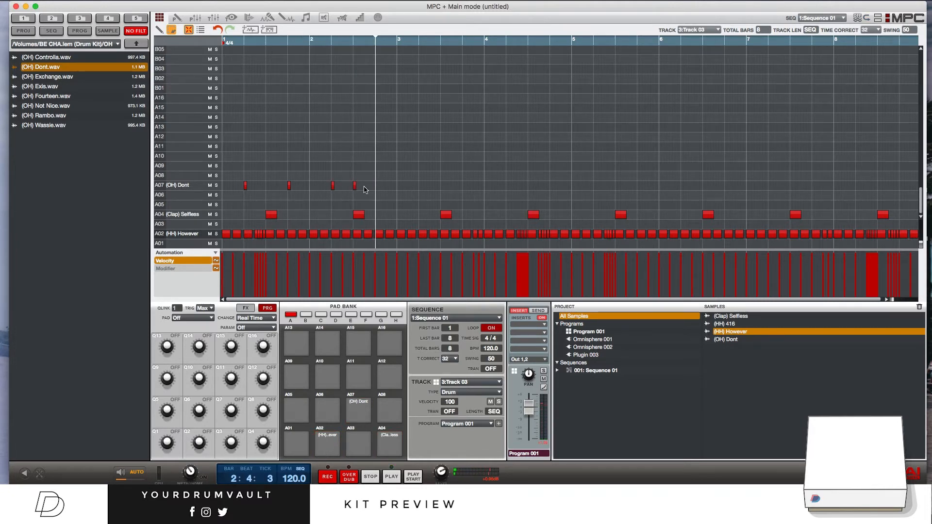
drag(354, 186, 370, 187)
drag(438, 185, 805, 189)
click(404, 161)
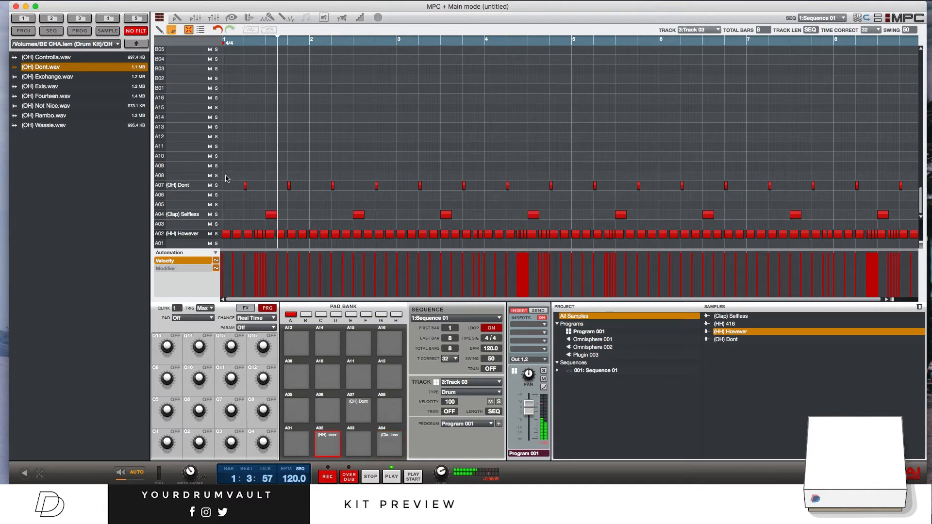
Step: Load (Cym) Downtown.wav from the Cymbals folder onto pad A10 and place a hit at the start of bar 1
click(136, 44)
double_click(58, 76)
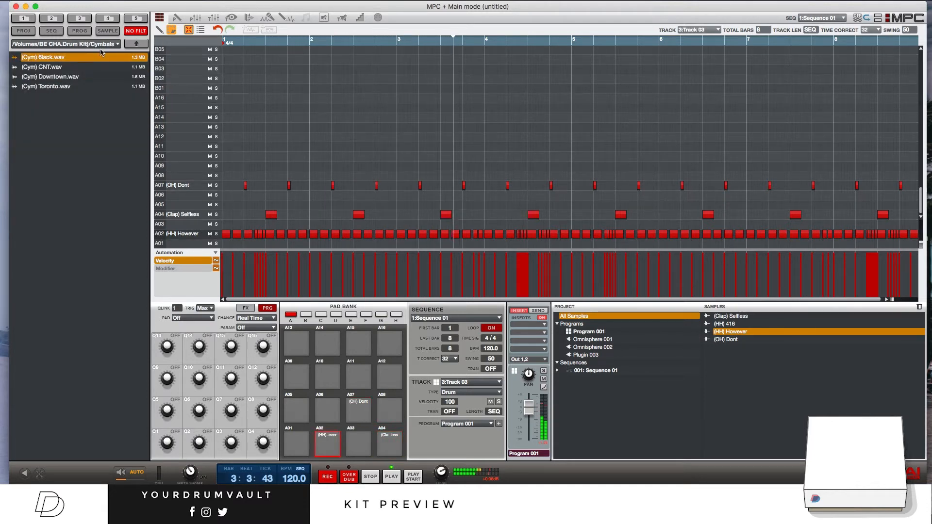
click(101, 76)
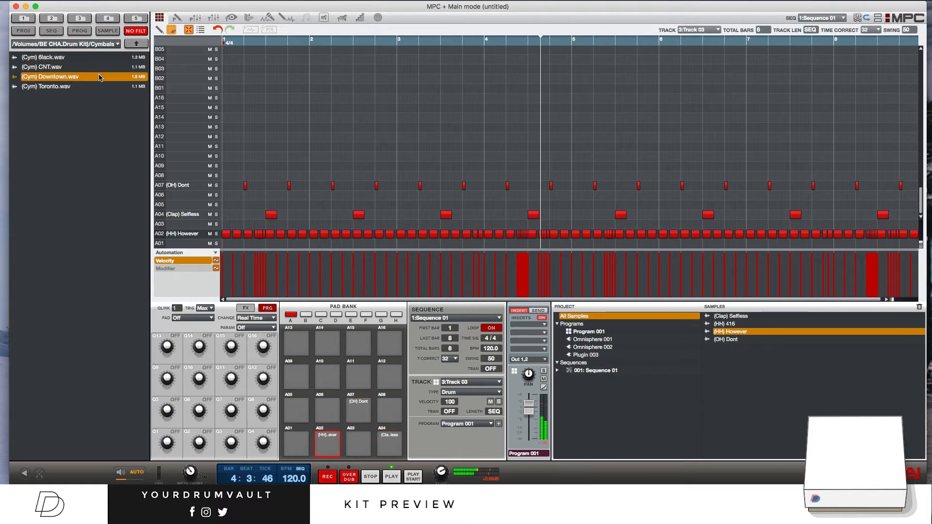
drag(101, 77, 224, 156)
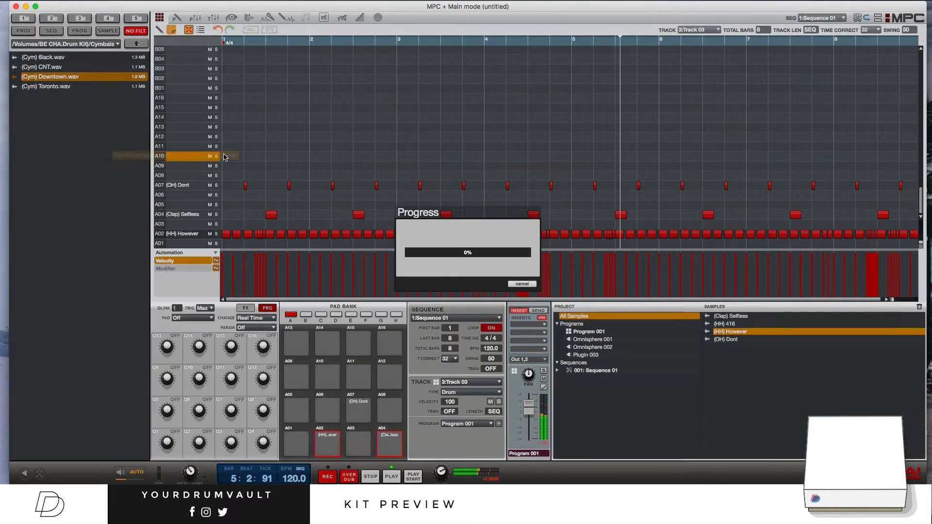
Step: Load (Kick) Blem.wav from the Kicks folder onto pad A01 and place a kick at the start of bar 1
click(136, 43)
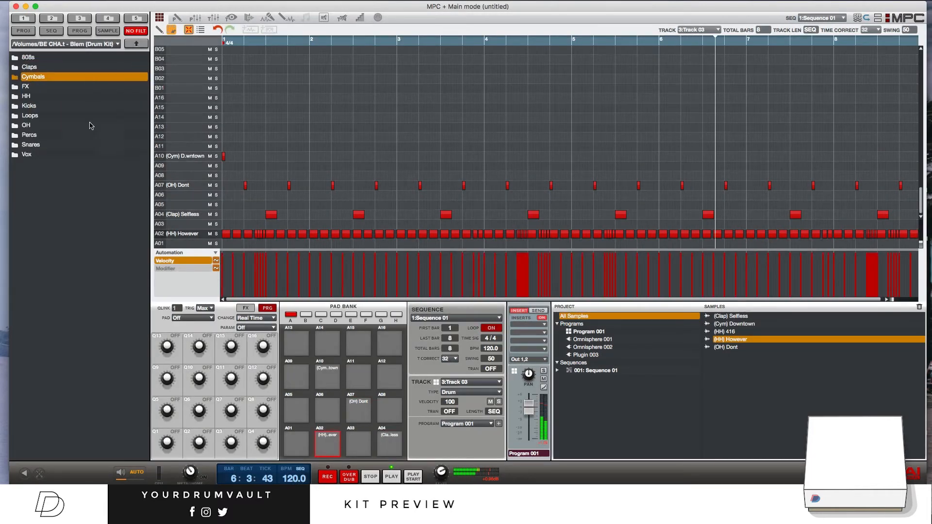
double_click(73, 105)
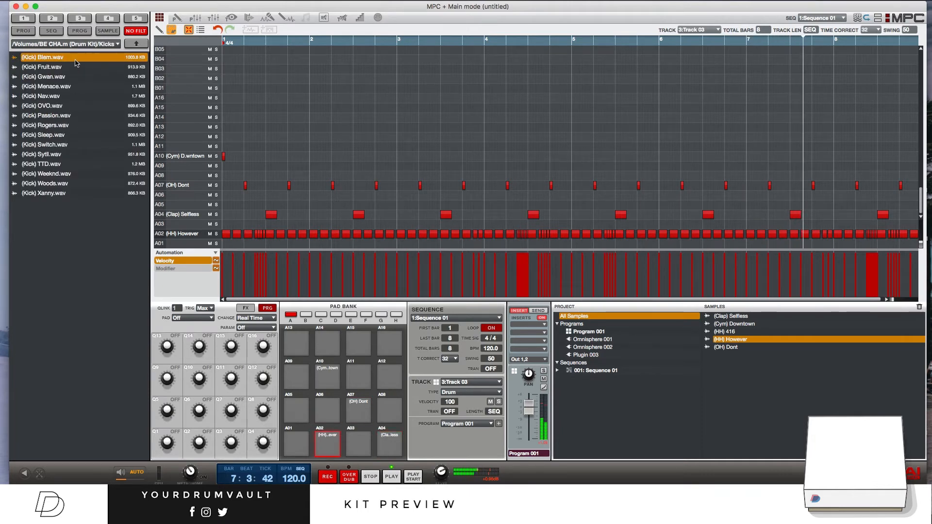
drag(75, 65, 220, 245)
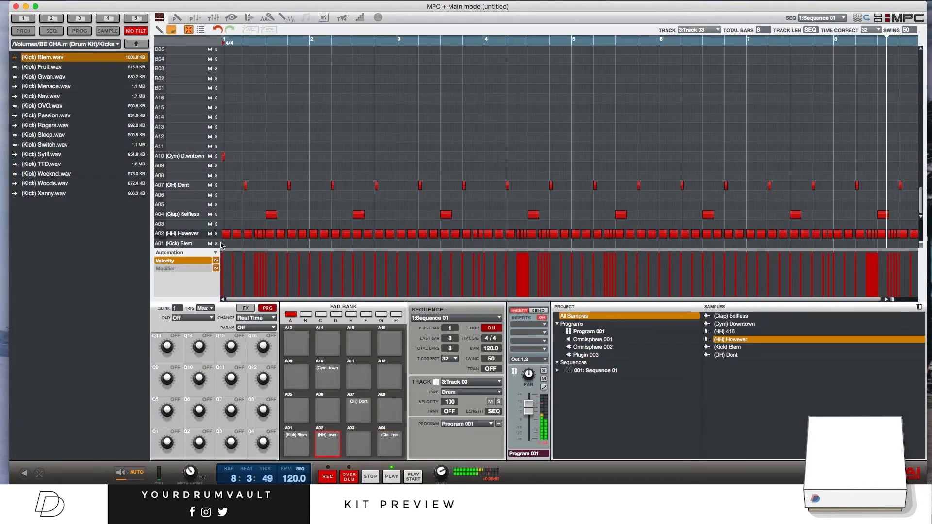
Step: Add kicks in the A01 row at the starts of bars 3, 4, 5 and 7, plus syncopated hits in bars 2, 5, 6, 7 and 8
click(343, 244)
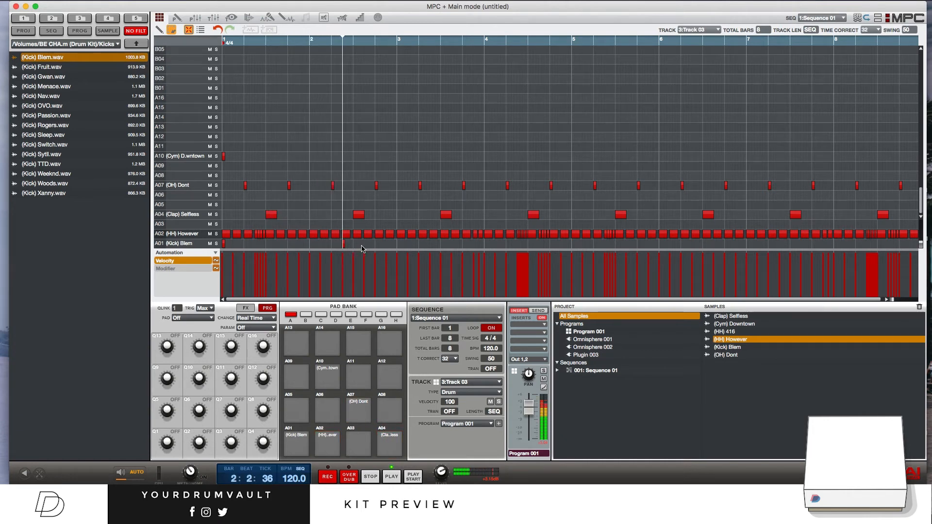
click(398, 244)
click(487, 244)
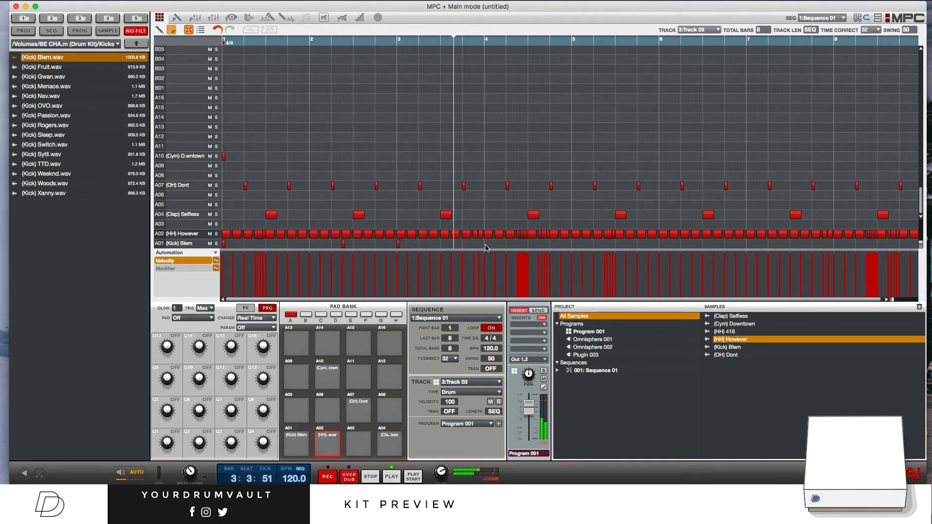
click(572, 244)
click(648, 244)
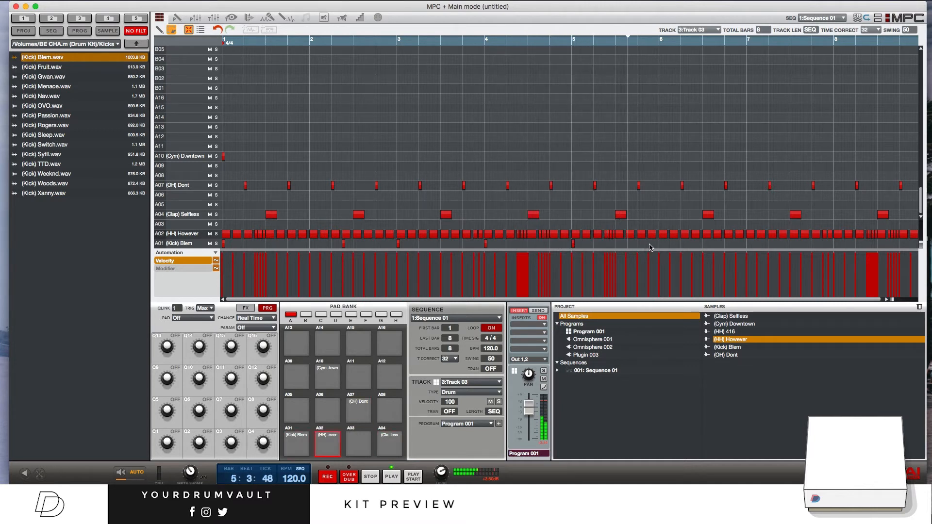
click(681, 245)
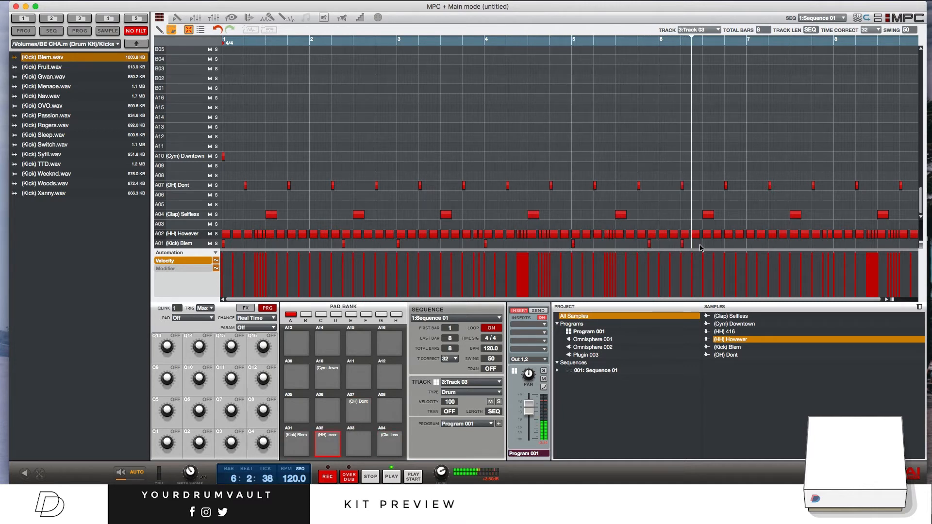
click(747, 245)
click(822, 244)
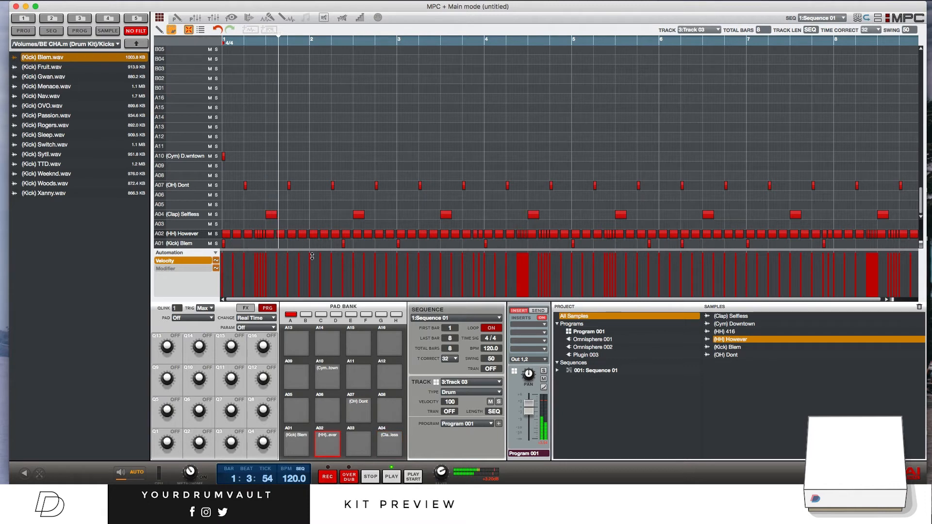
click(398, 243)
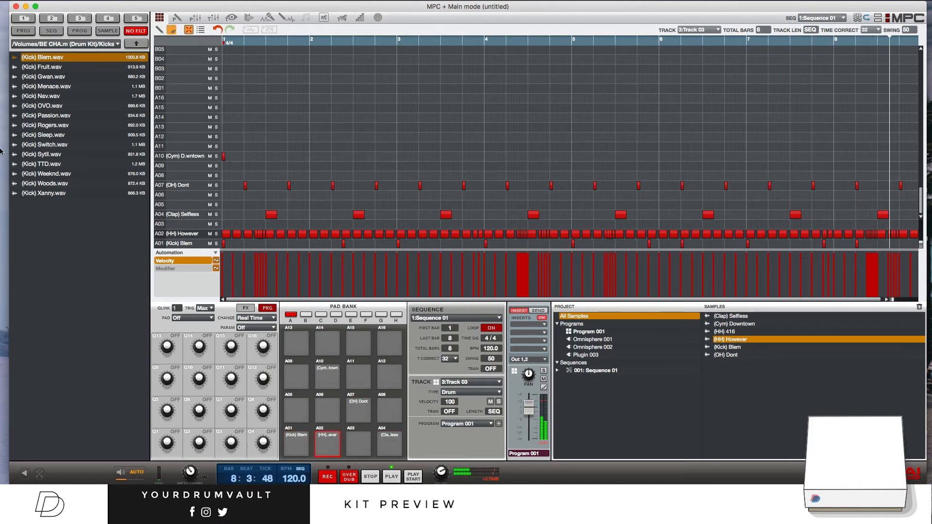
Step: Audition samples in the kit's 808s folder, including Gyalchester, Lakeshore, Myself and Queen St, against the beat
click(137, 44)
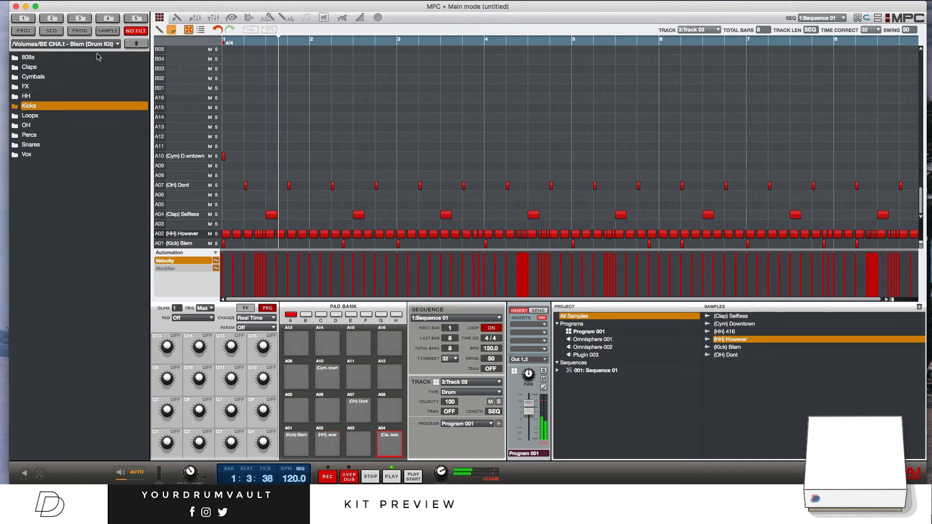
double_click(81, 58)
click(82, 67)
click(83, 77)
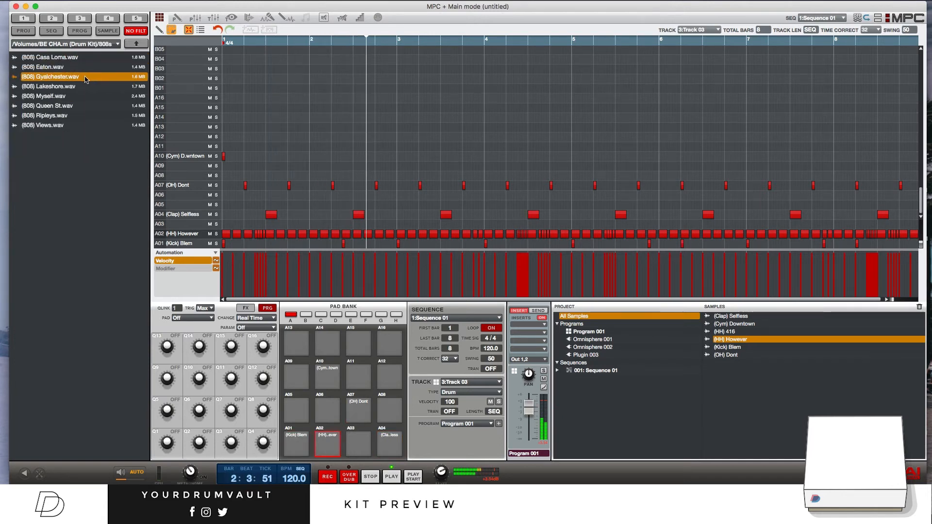
click(81, 87)
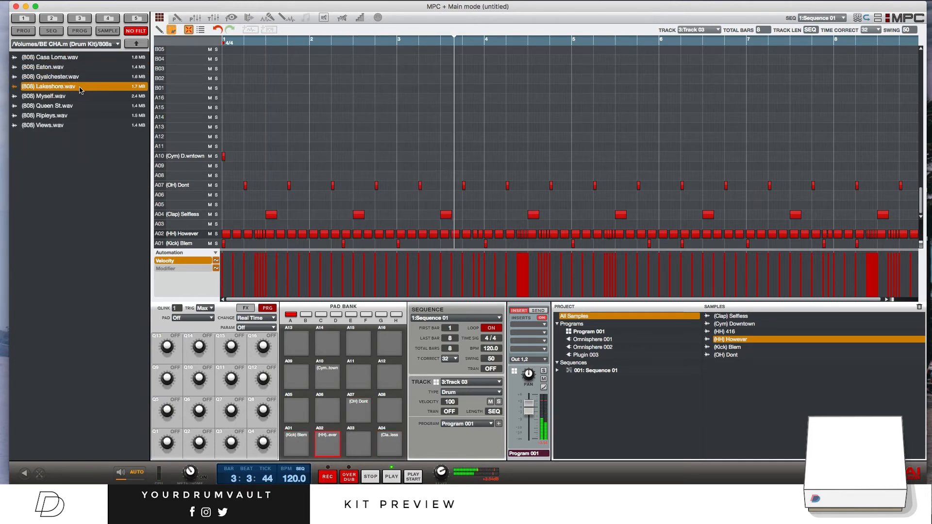
click(76, 98)
click(74, 106)
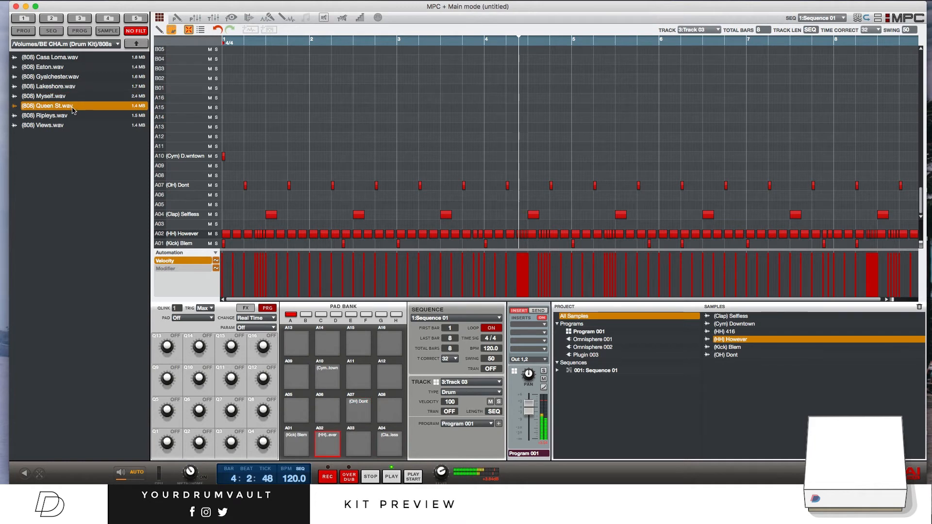
Step: Compare the 808s again starting from Casa Loma, and load (808) Queen St.wav onto pad A03
click(74, 58)
click(78, 67)
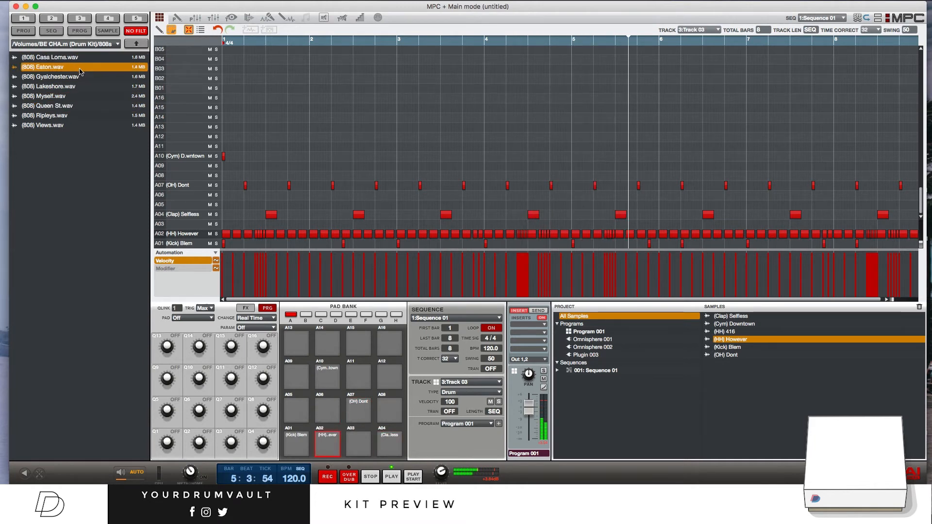
click(83, 76)
click(82, 87)
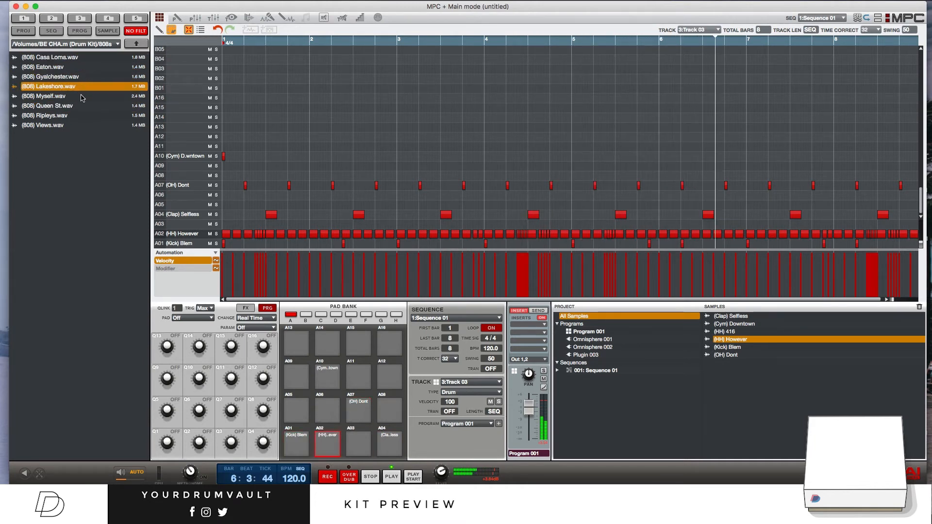
click(89, 97)
click(90, 107)
drag(90, 107, 194, 224)
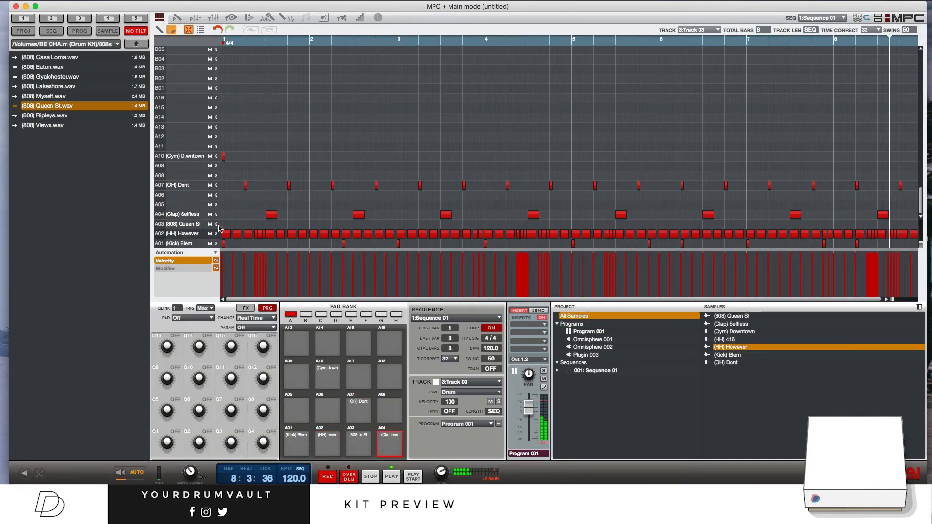
Step: Copy the whole A01 kick pattern into the A03 (808) Queen St row
double_click(226, 224)
double_click(226, 224)
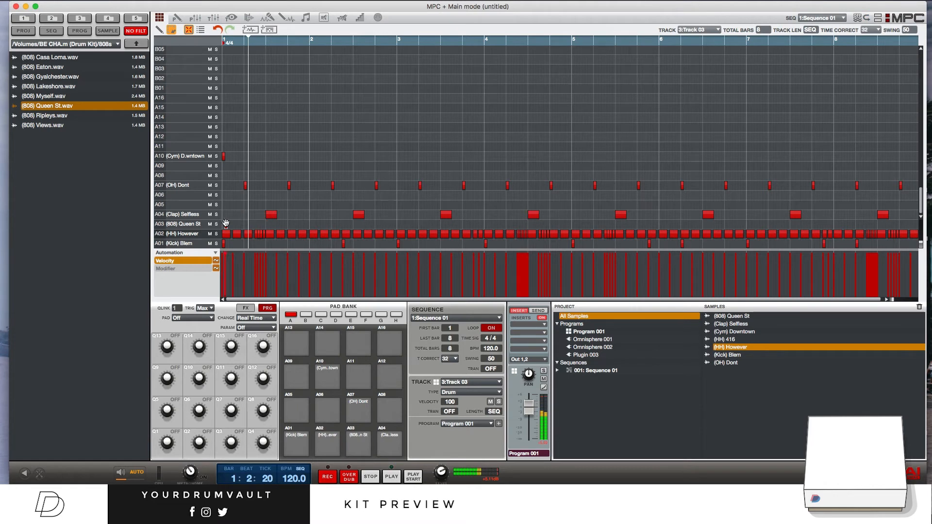
click(205, 241)
drag(223, 243, 224, 224)
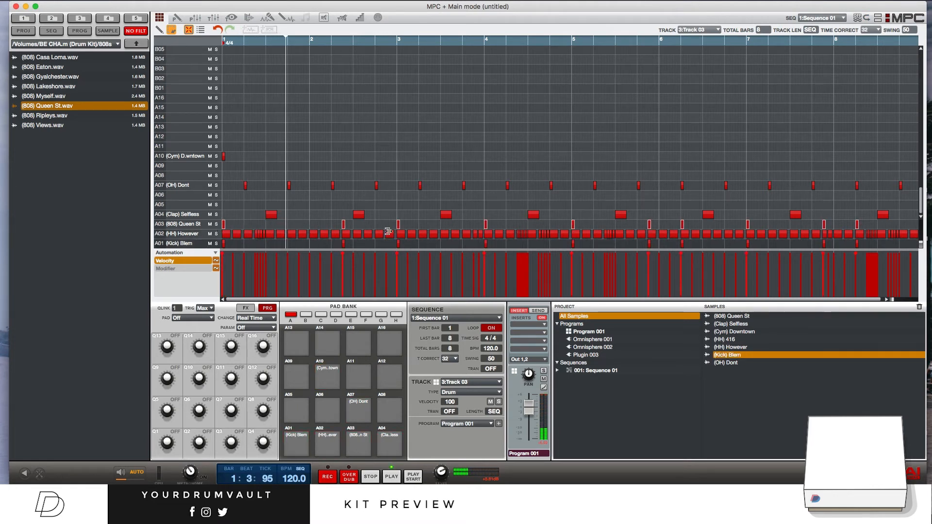
click(474, 226)
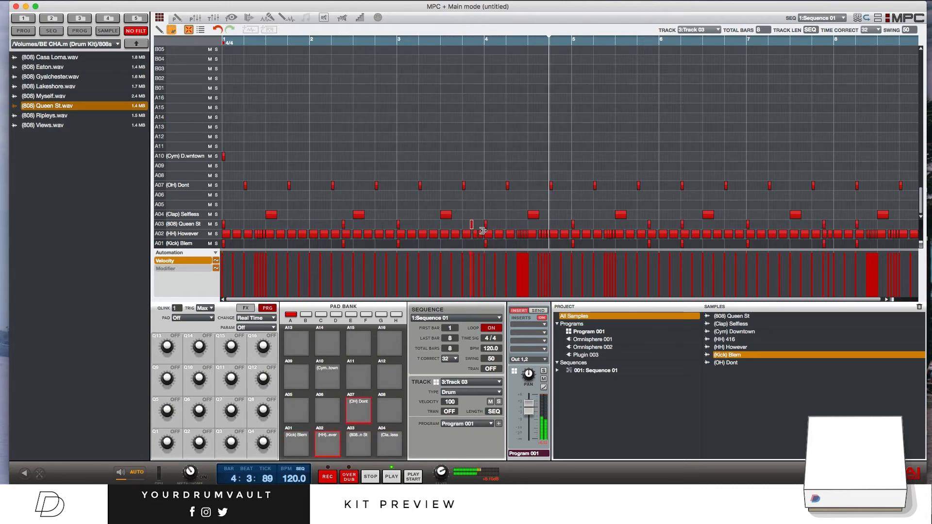
click(473, 227)
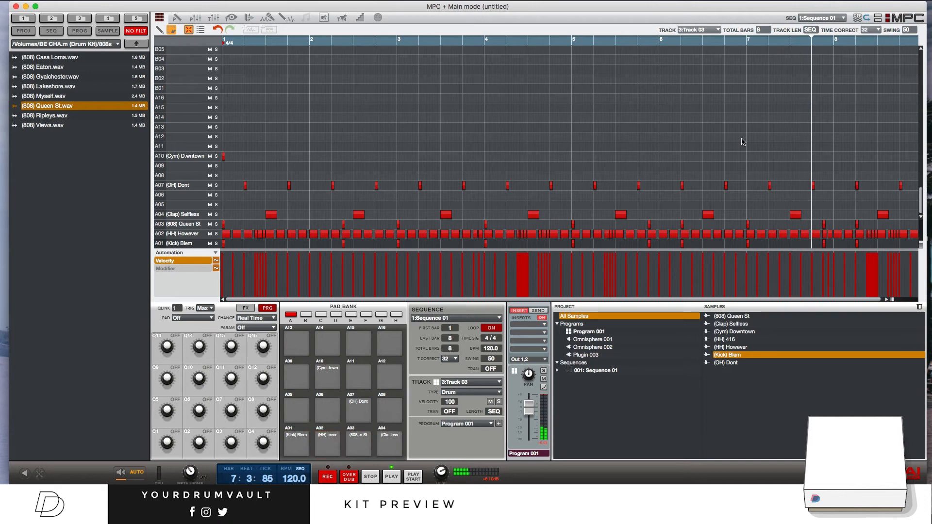
Step: Mute Track 03 and load (SN) Crispy.wav from the Snares folder onto pad A05
click(490, 402)
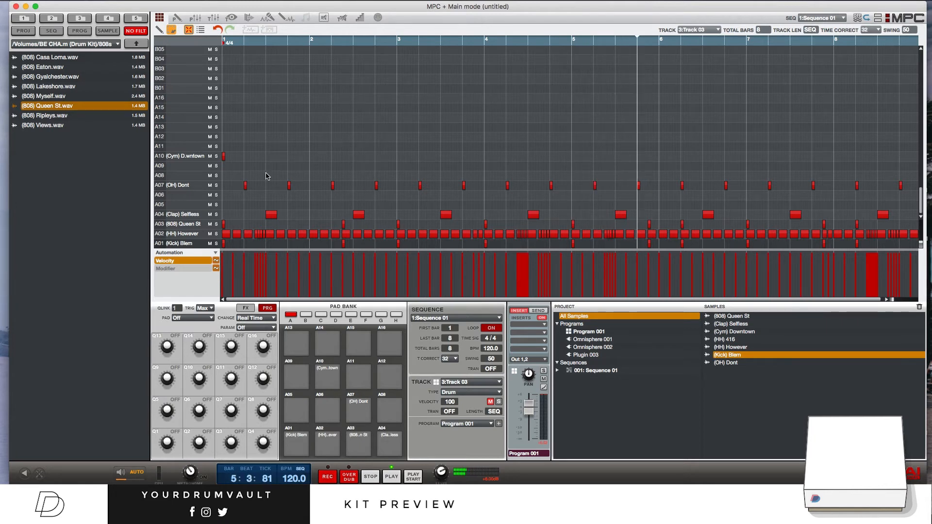
click(136, 44)
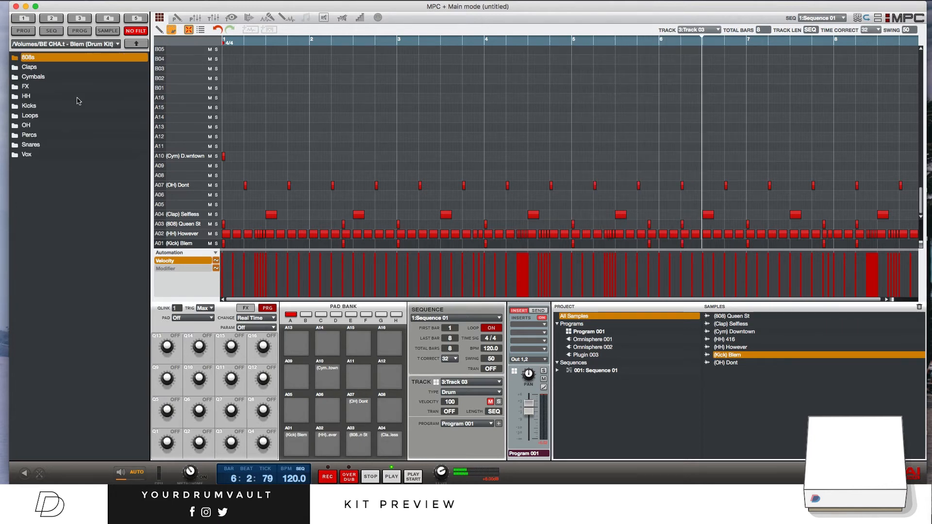
double_click(58, 144)
click(89, 69)
drag(89, 72, 196, 204)
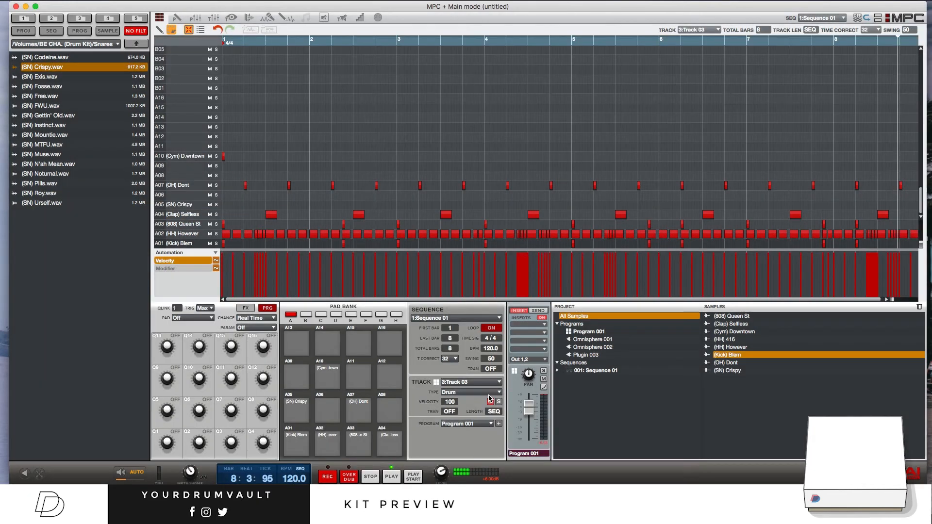
Step: Place A05 snare hits on beat 4 of bars 1, 3, 5 and 7, and move the roll ending bar 8 from A07 into A05
click(311, 214)
click(312, 215)
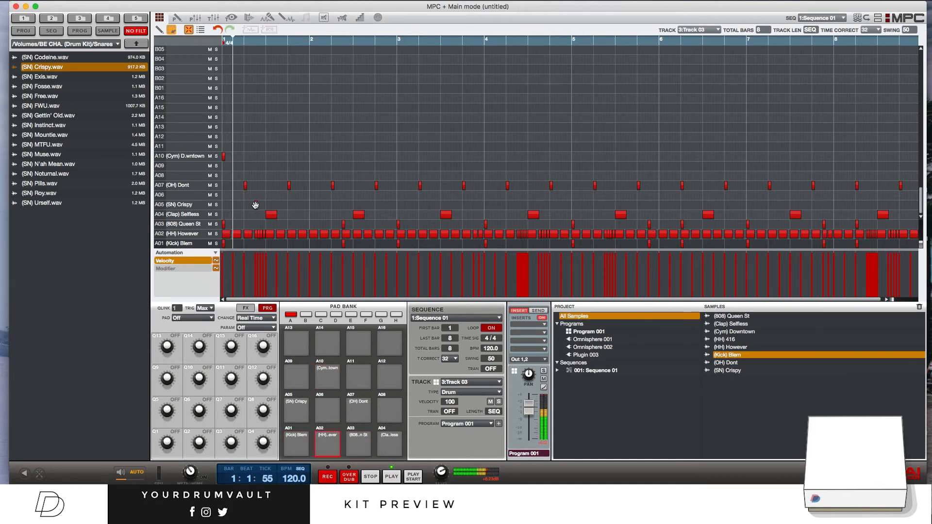
click(254, 206)
click(254, 206)
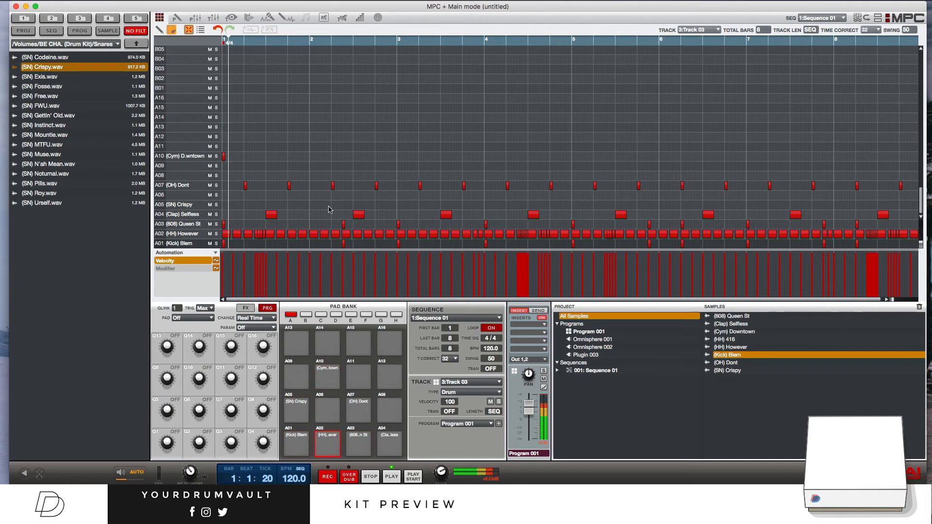
click(289, 206)
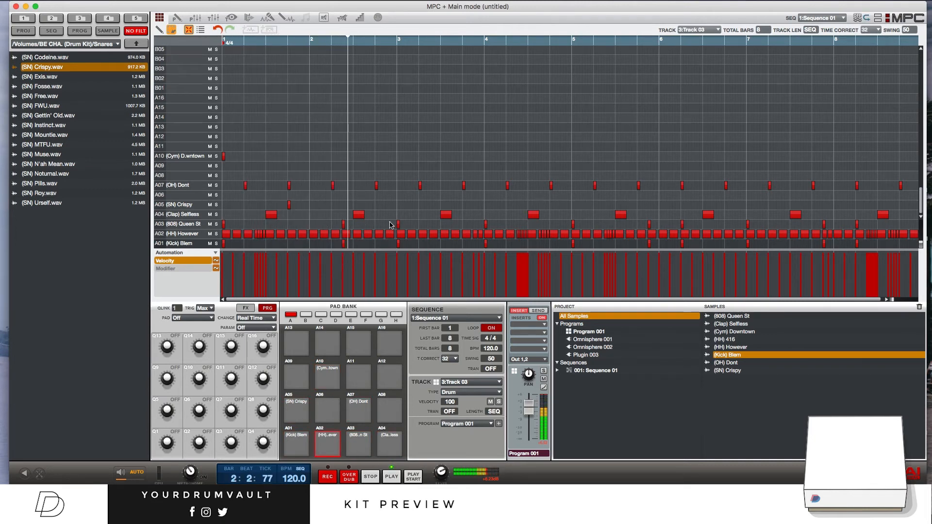
double_click(460, 207)
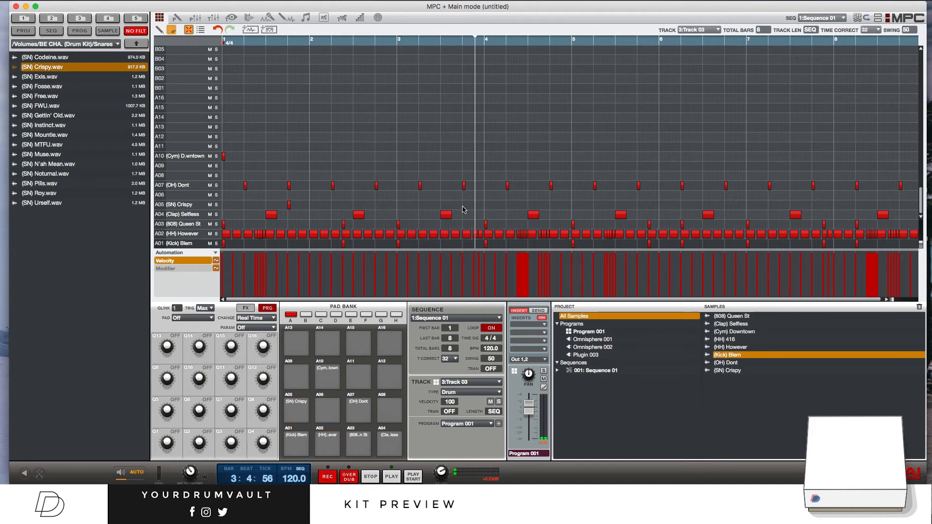
click(463, 206)
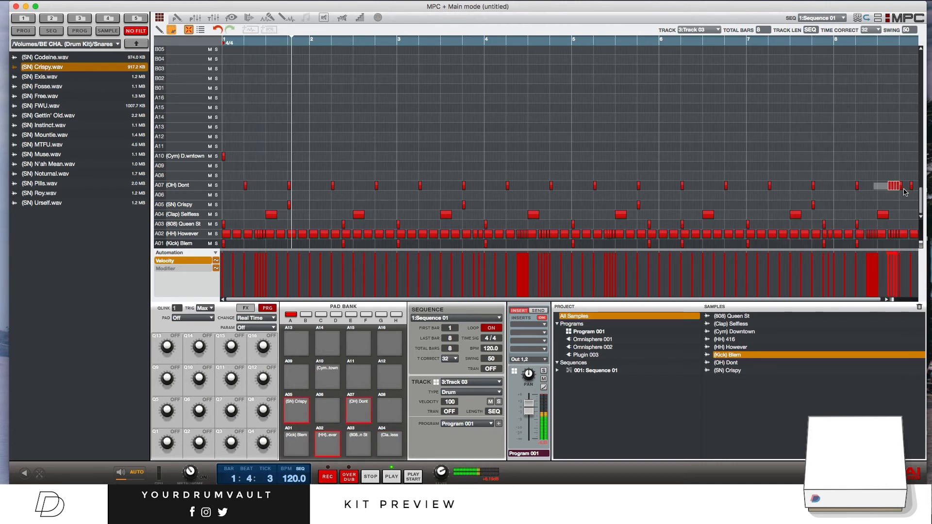
drag(888, 187, 912, 204)
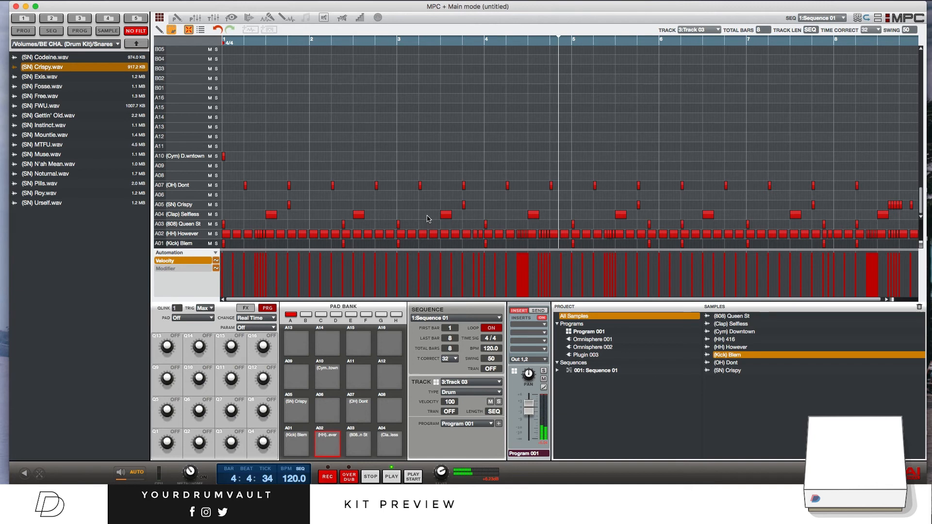
Step: Try shifting the kick and 808 hits at the start of bar 4 back into the end of bar 3
double_click(486, 225)
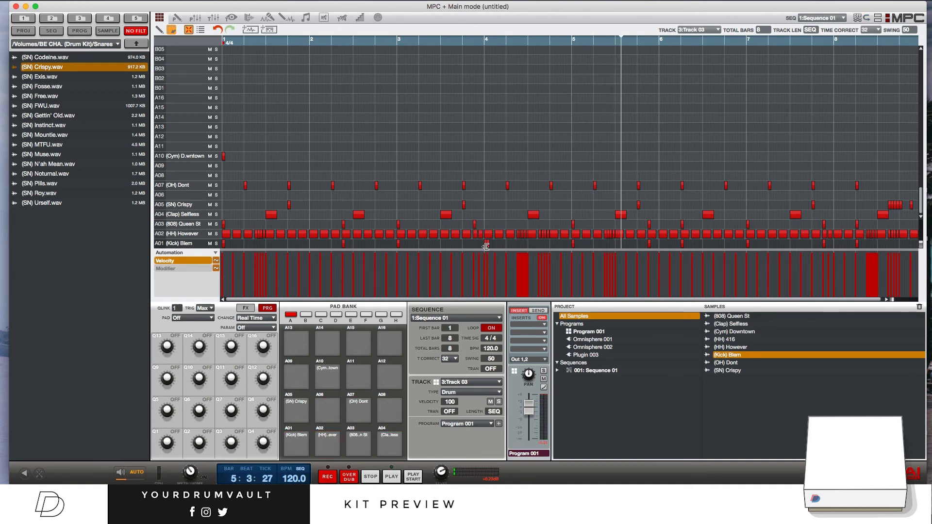
double_click(486, 245)
key(space)
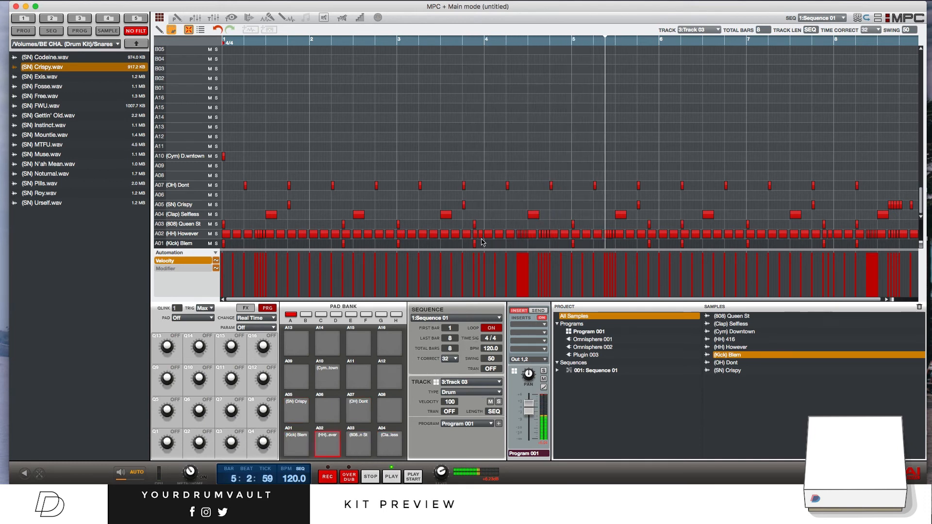
drag(474, 223, 488, 248)
key(space)
click(479, 259)
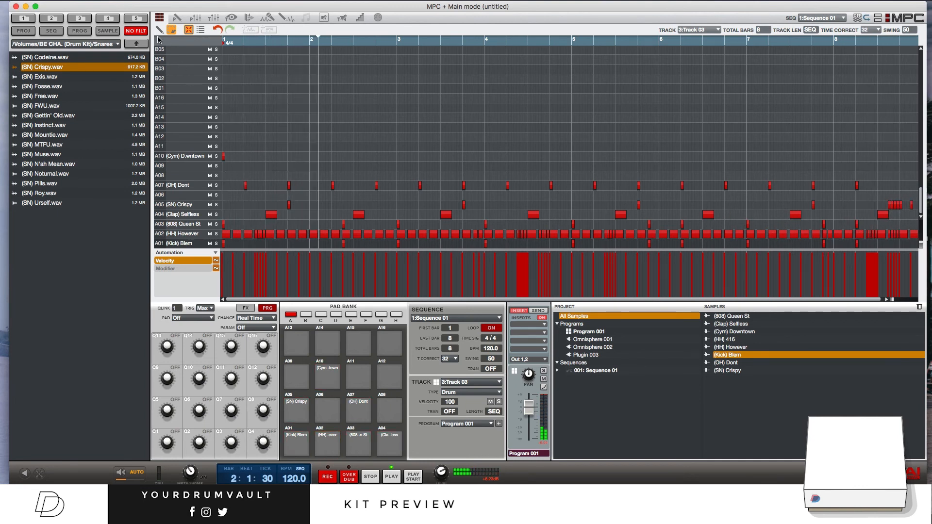
Step: Audition the sequence in Track Mute mode with the Track 03 drums muted and unmuted, and return to Main mode
click(137, 44)
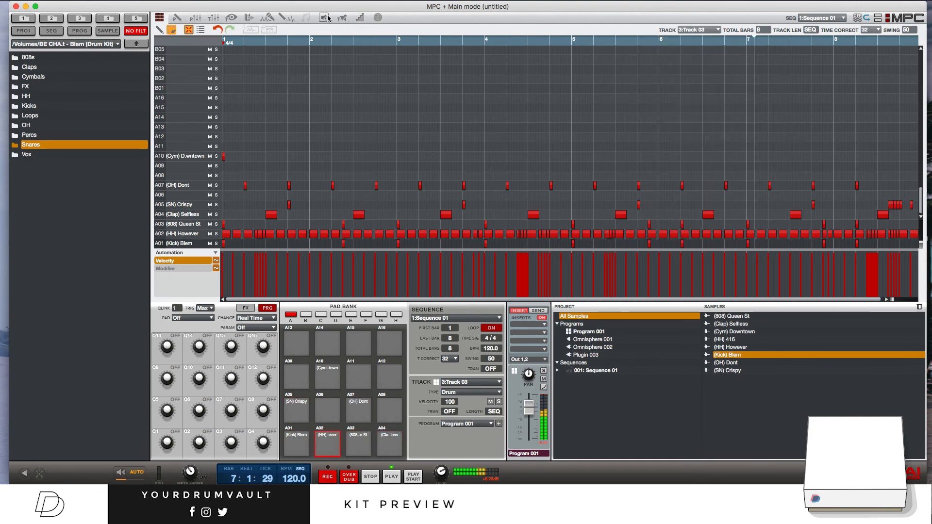
click(342, 18)
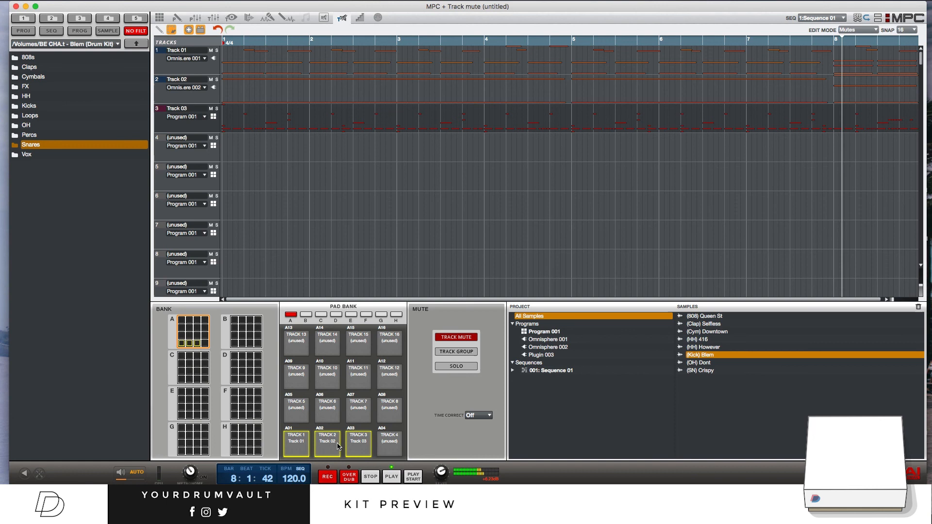
click(356, 442)
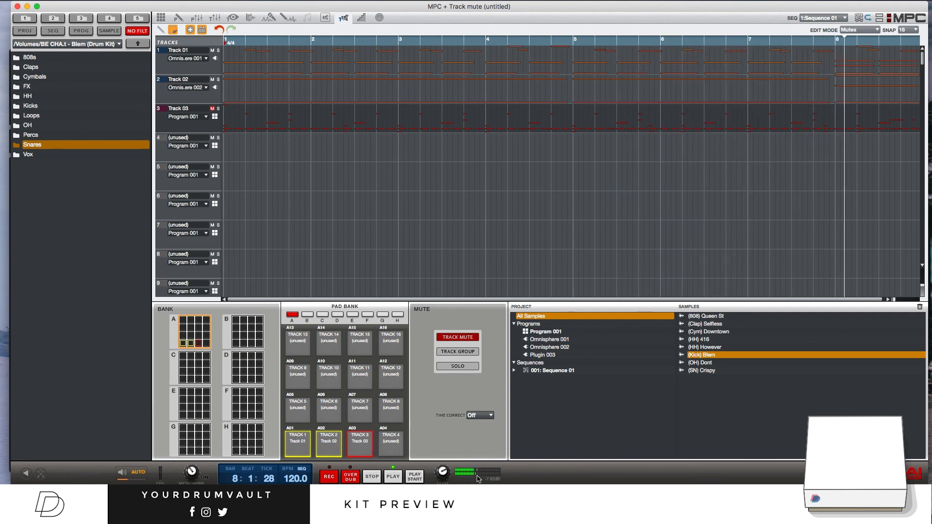
click(359, 441)
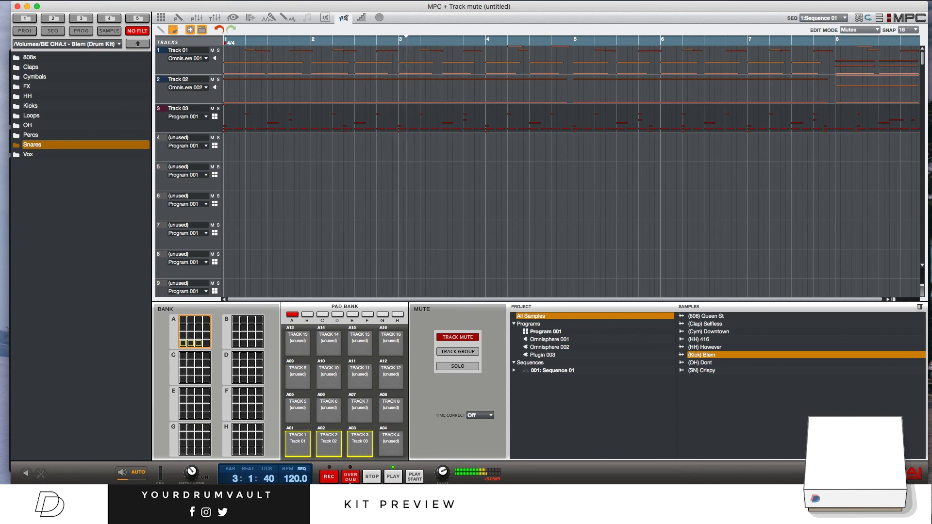
mouse_move(357, 481)
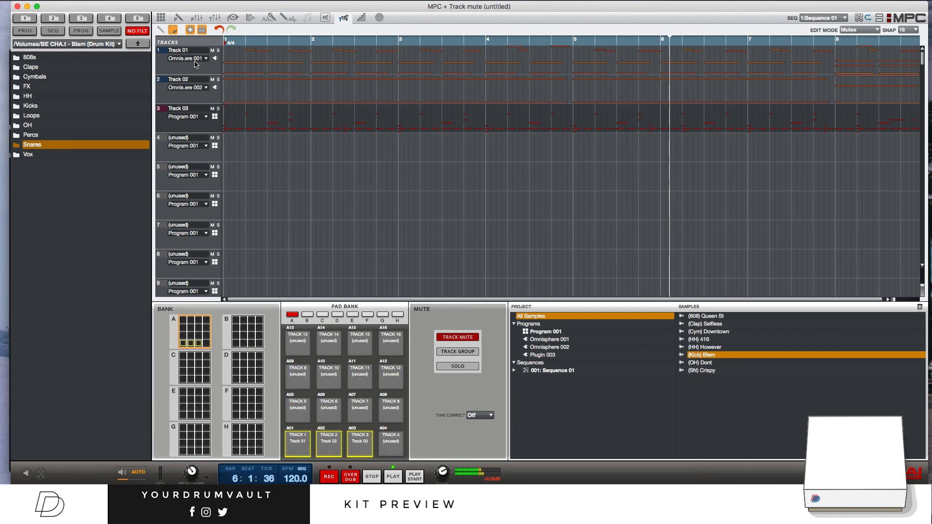
click(160, 18)
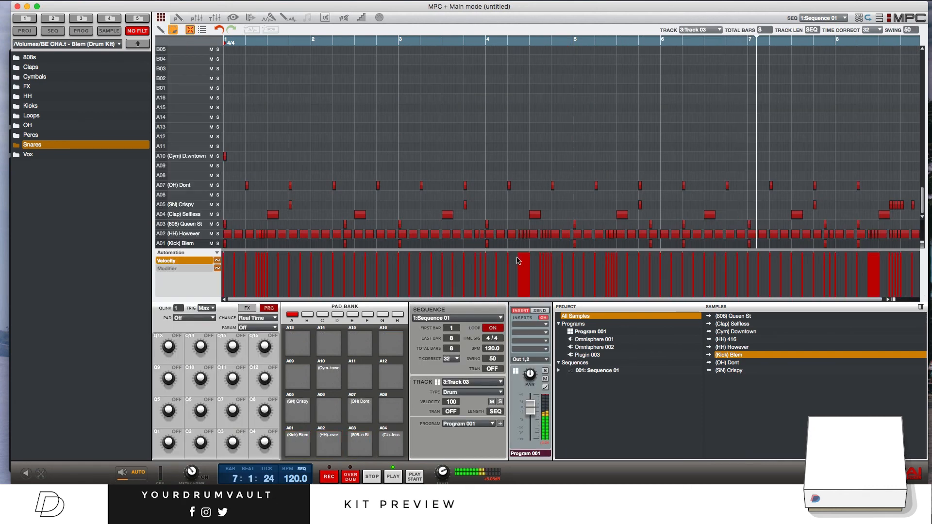